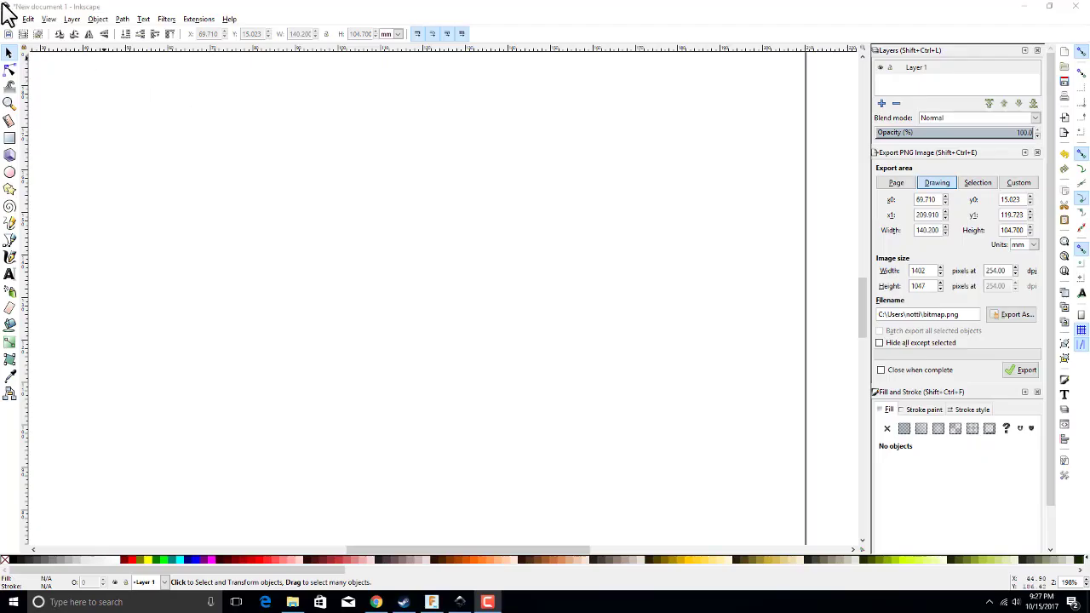
Step: Import the signature PNG from the Art folder as an embedded image and reposition it so the whole signature is on the page
left_click(28, 19)
mouse_move(9, 19)
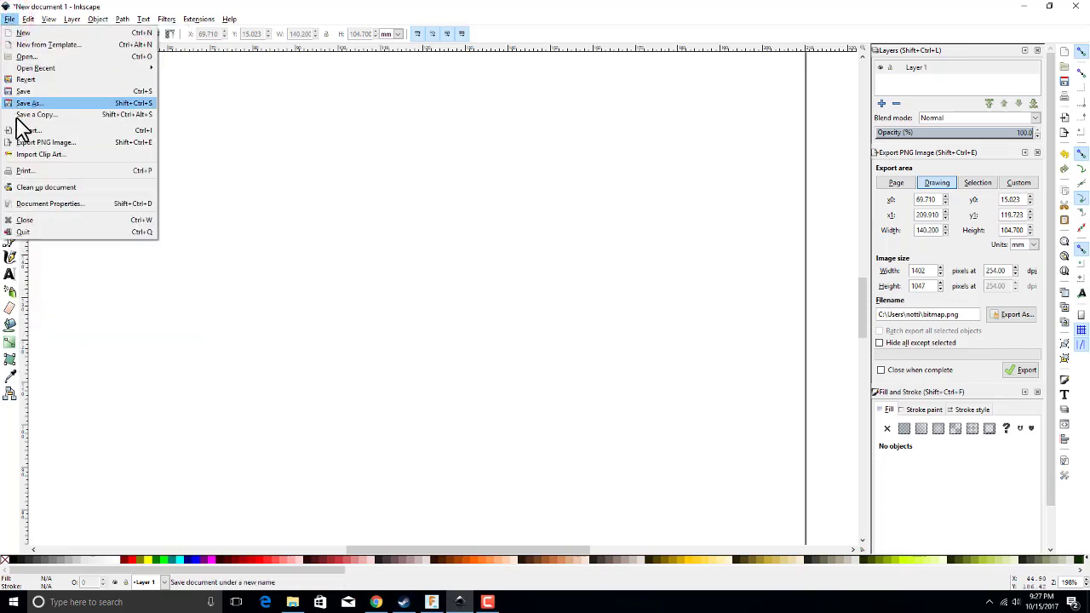
left_click(28, 130)
scroll(385, 323, "down", 10)
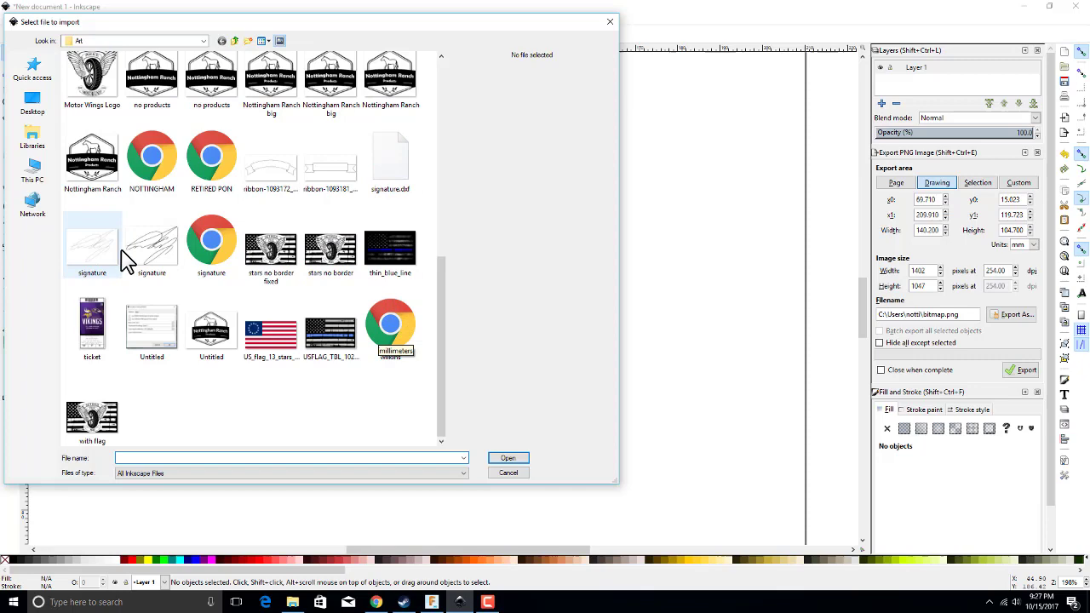
left_click(156, 256)
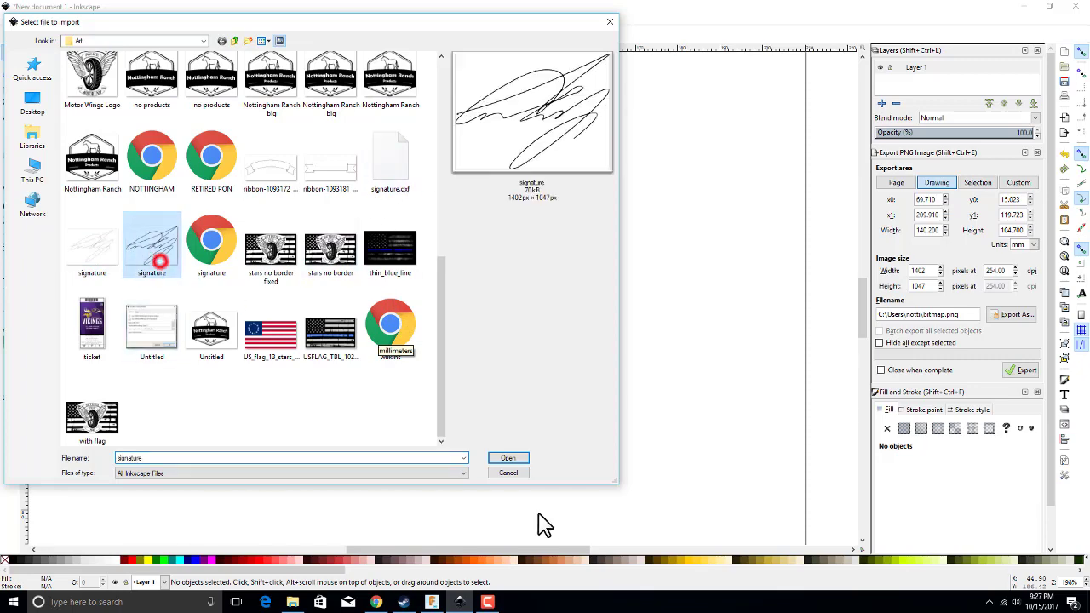
left_click(522, 458)
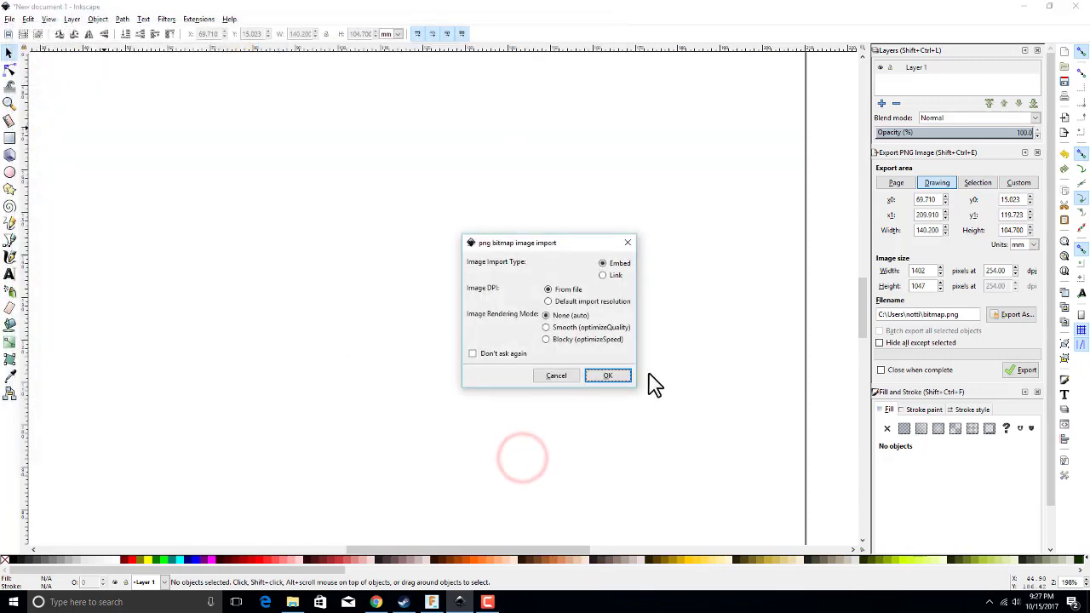
left_click(608, 375)
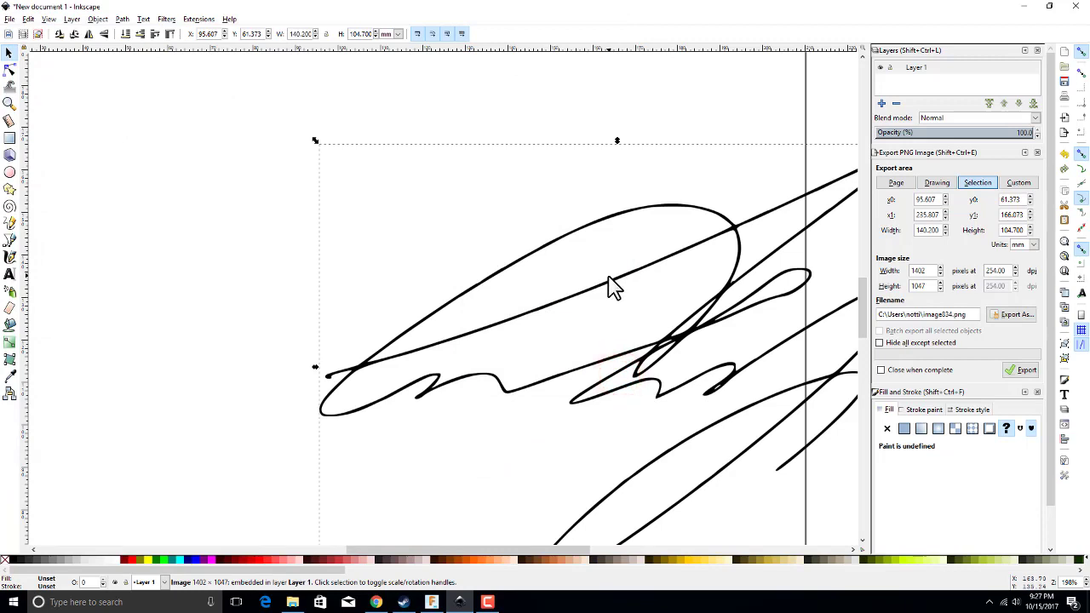
mouse_move(607, 281)
left_mouse_down()
mouse_move(514, 267)
mouse_move(309, 207)
mouse_move(383, 220)
left_mouse_up()
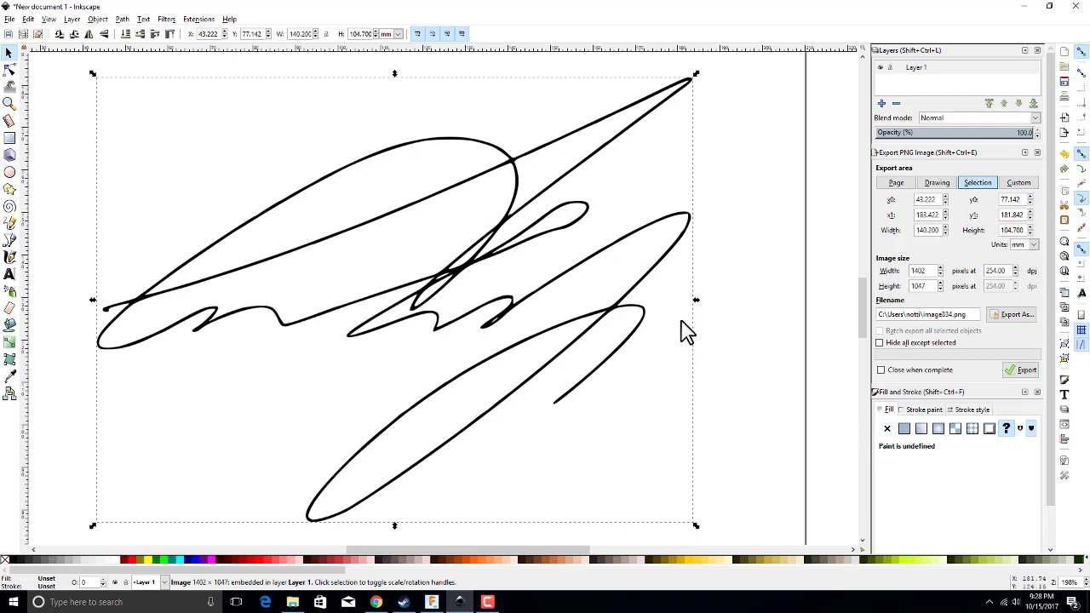
Step: Set both the fill and the stroke paint of the signature image to none
left_click(885, 409)
left_click(903, 428)
left_click(921, 409)
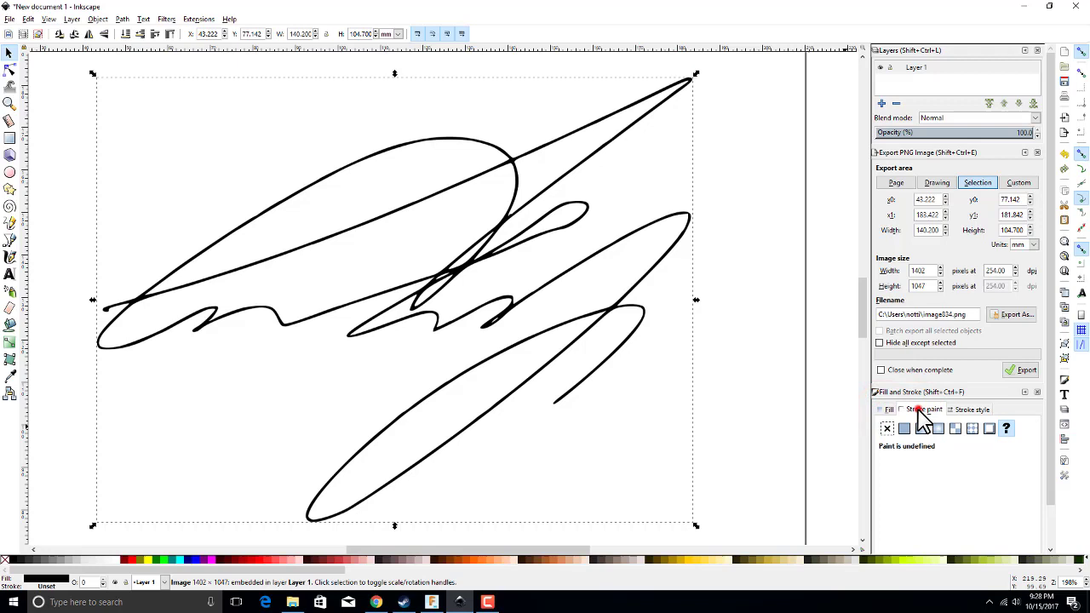
left_click(885, 428)
left_click(887, 409)
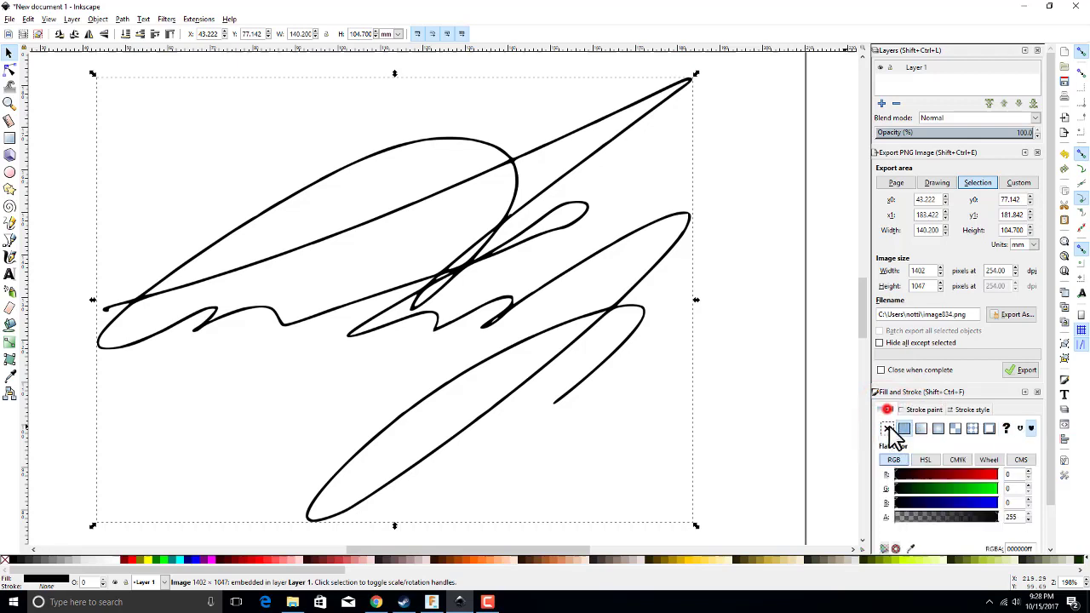
left_click(886, 428)
Step: Check whether the imported signature has editable nodes using the node editing tool
left_click(573, 322)
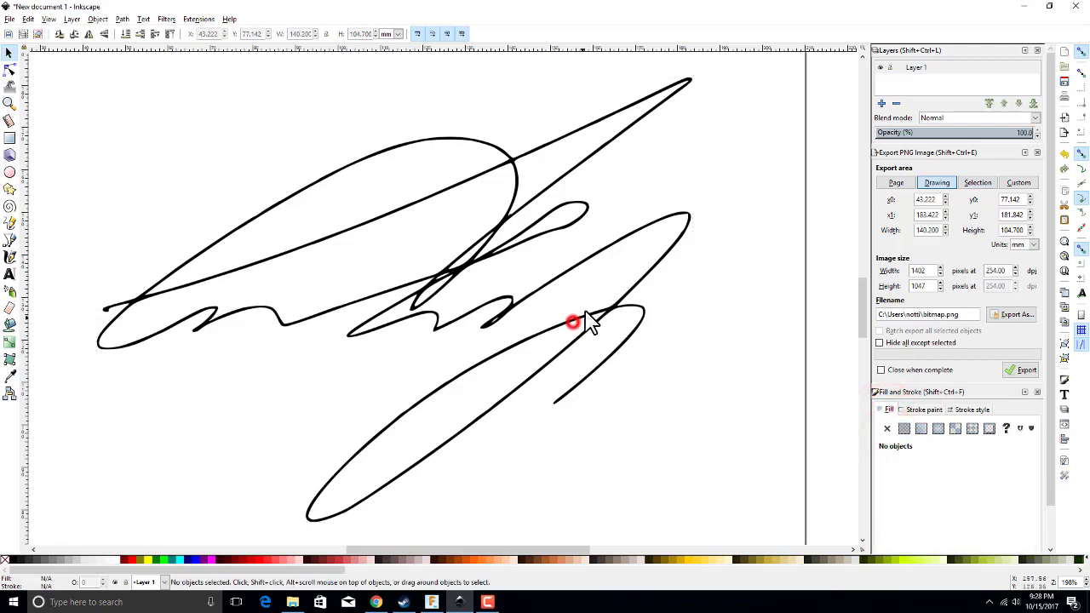
left_click(497, 235)
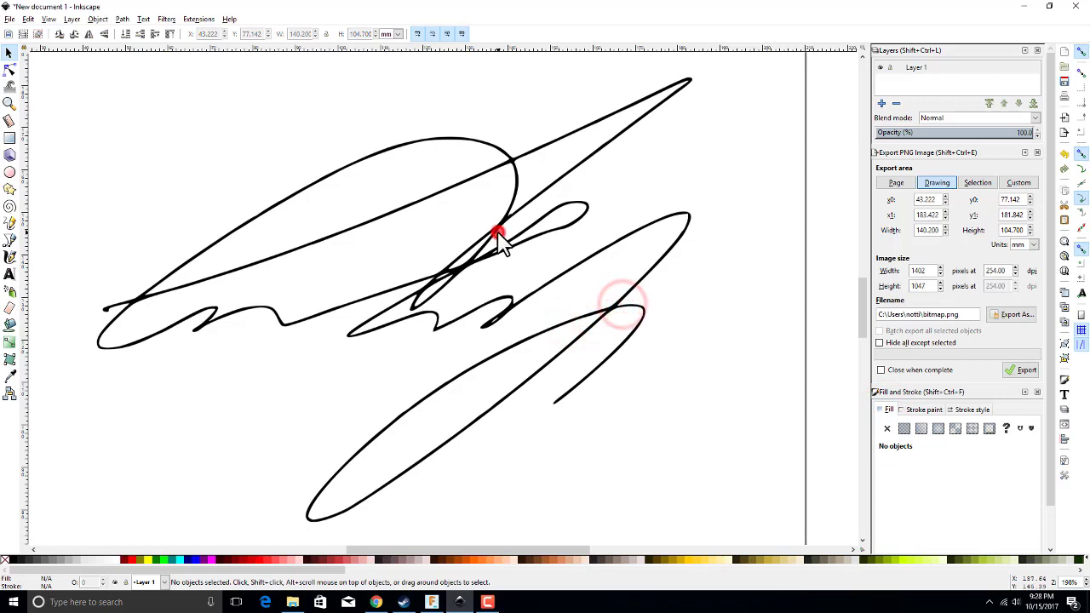
left_click(9, 68)
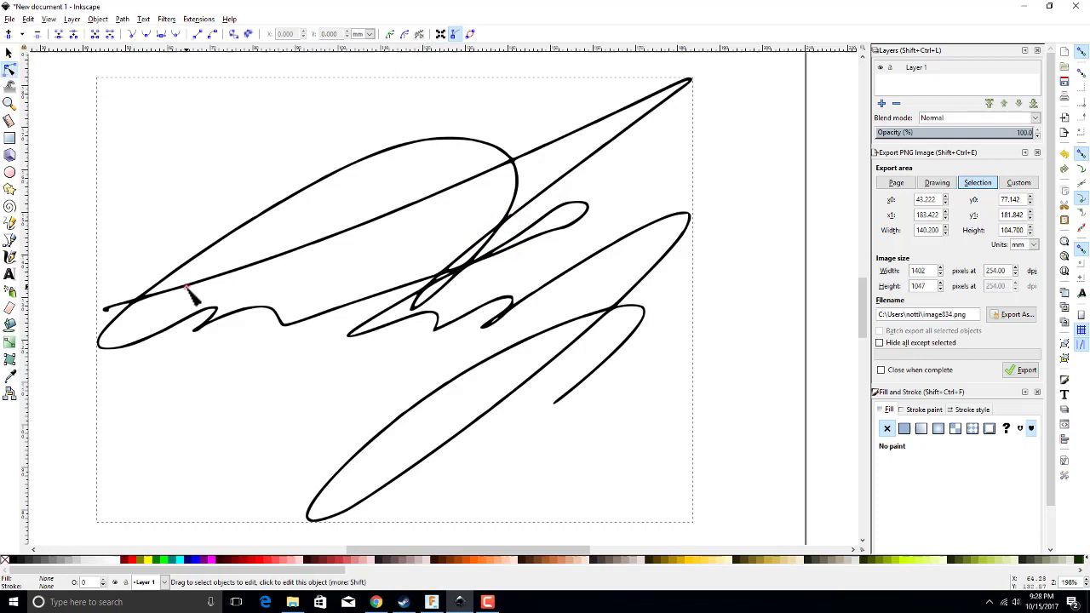
left_click(187, 287)
left_click(139, 303)
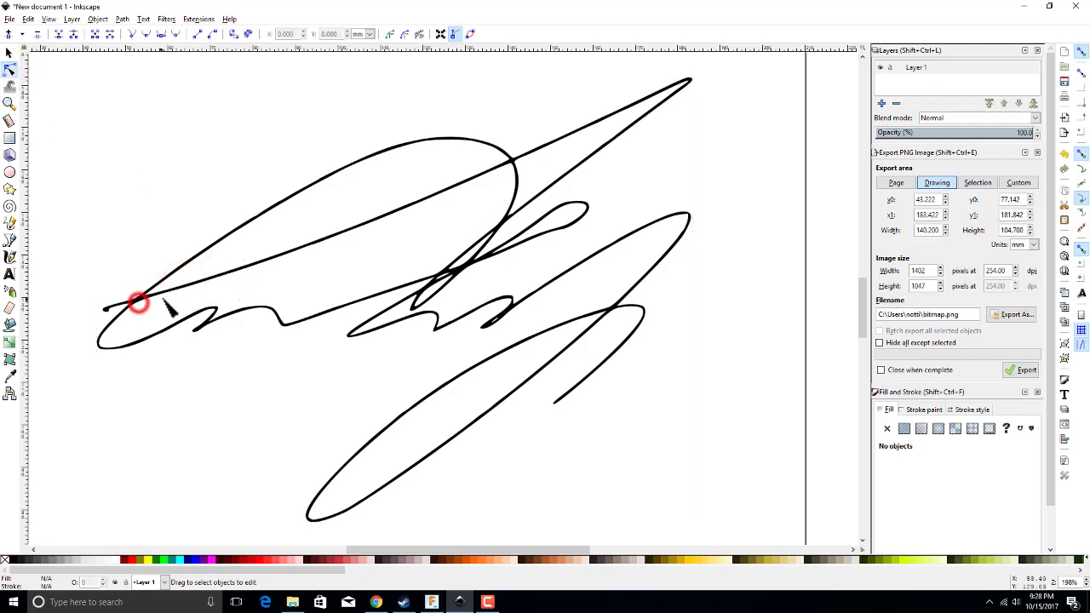
left_click(166, 291)
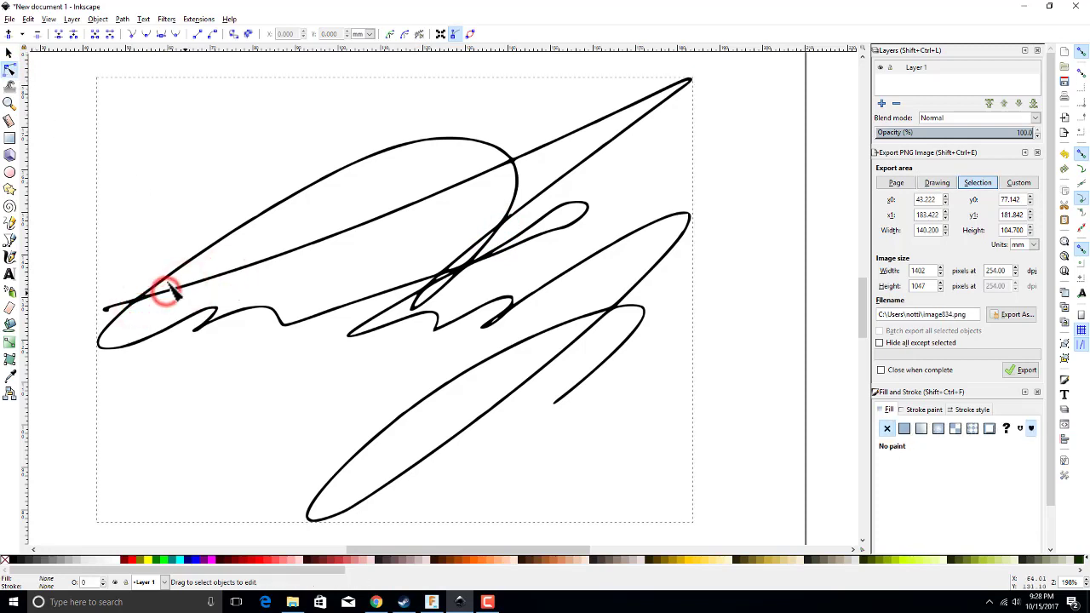
left_click(9, 53)
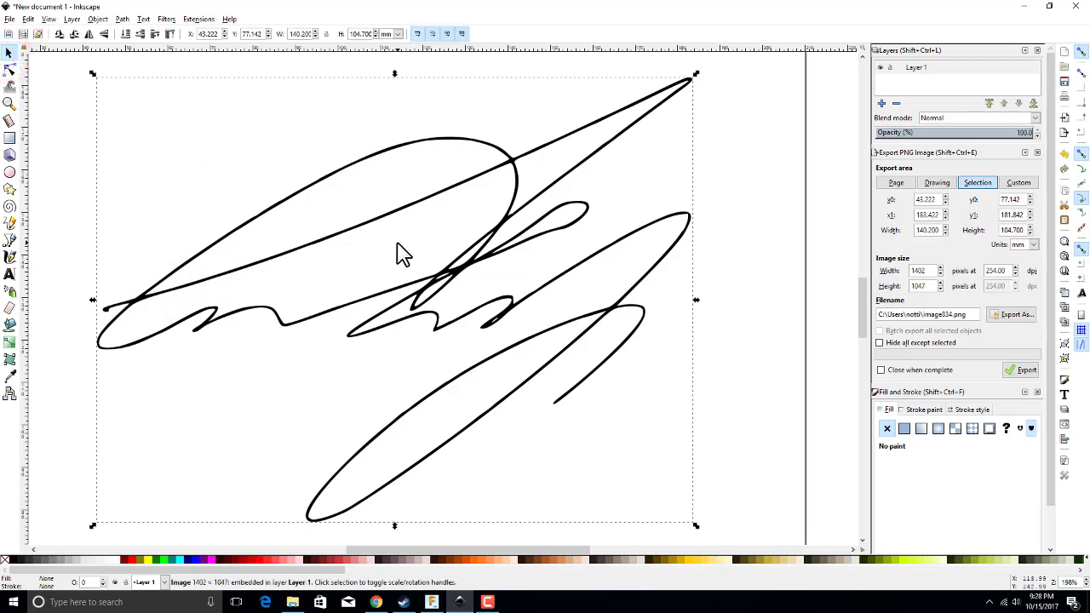
Step: Start a Bezier path at the signature's leftmost dot and trace the long diagonal stroke up to its upper-right tip
left_click(8, 241)
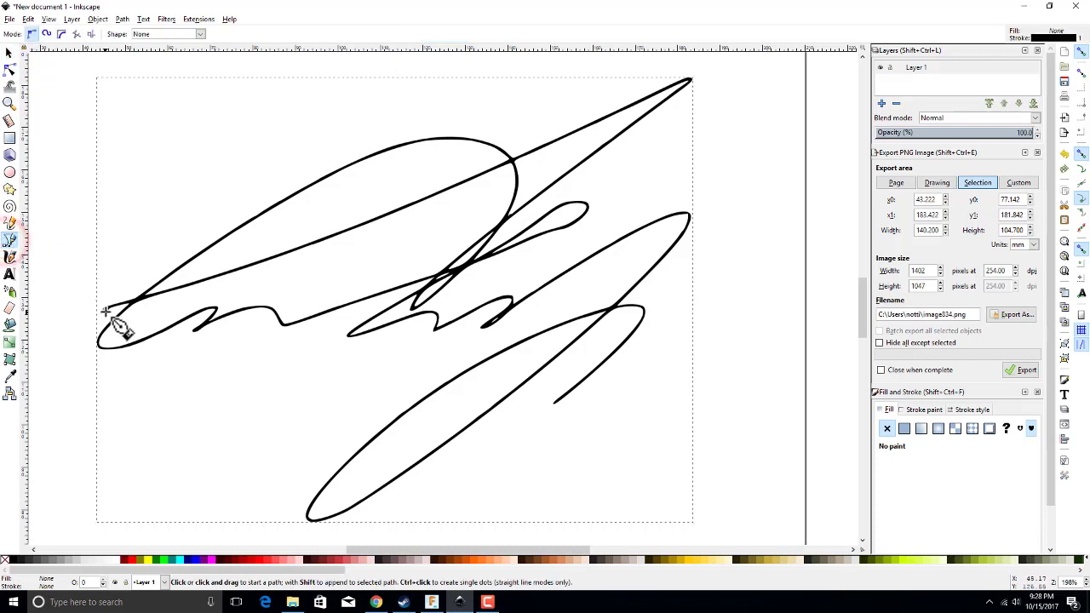
left_click(105, 309)
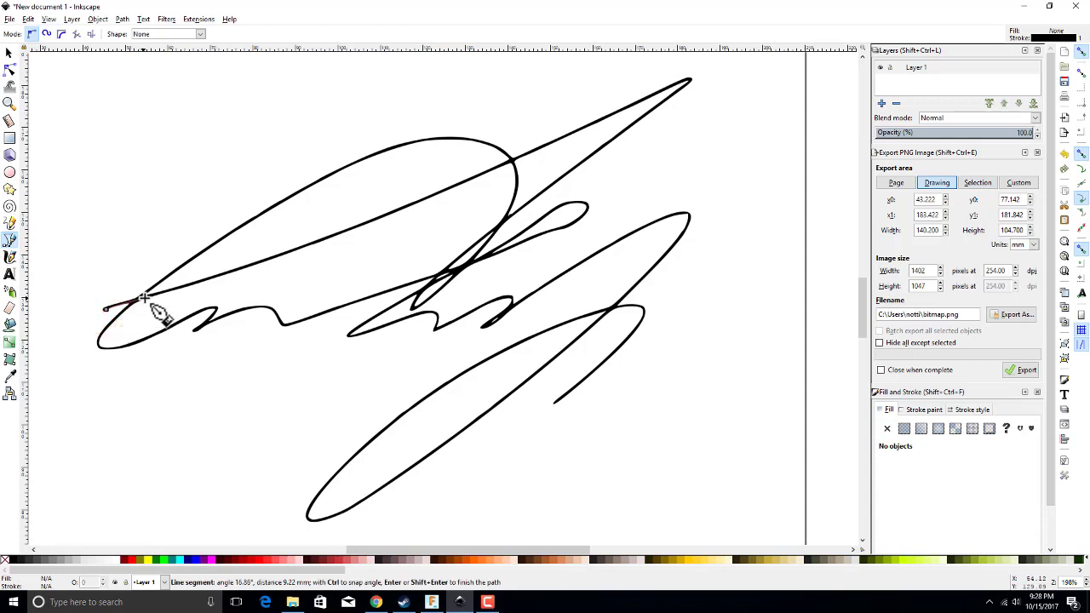
left_click(207, 282)
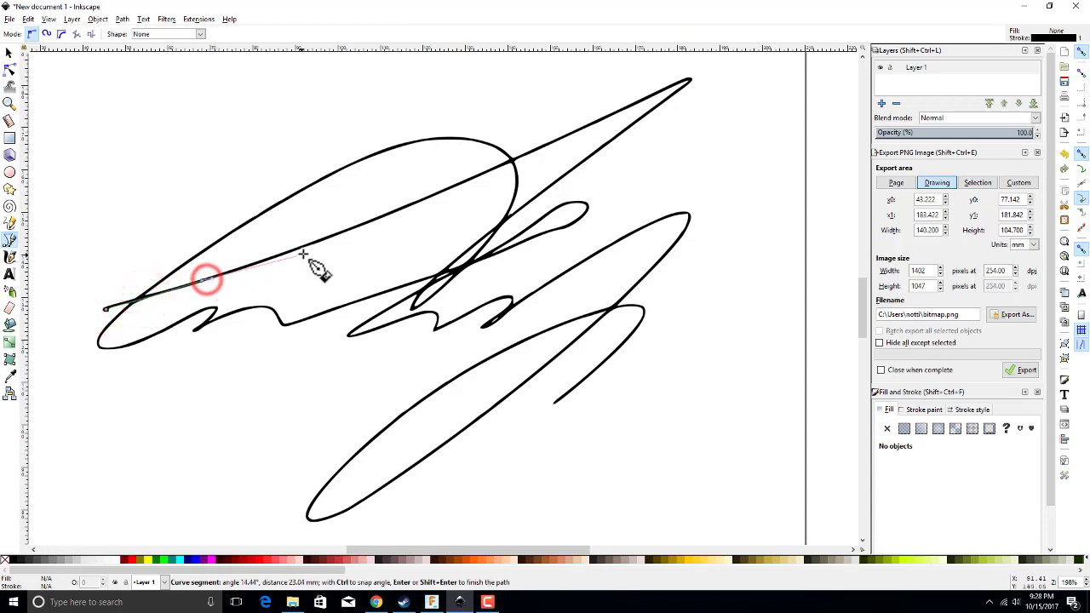
left_click(310, 245)
left_click(412, 204)
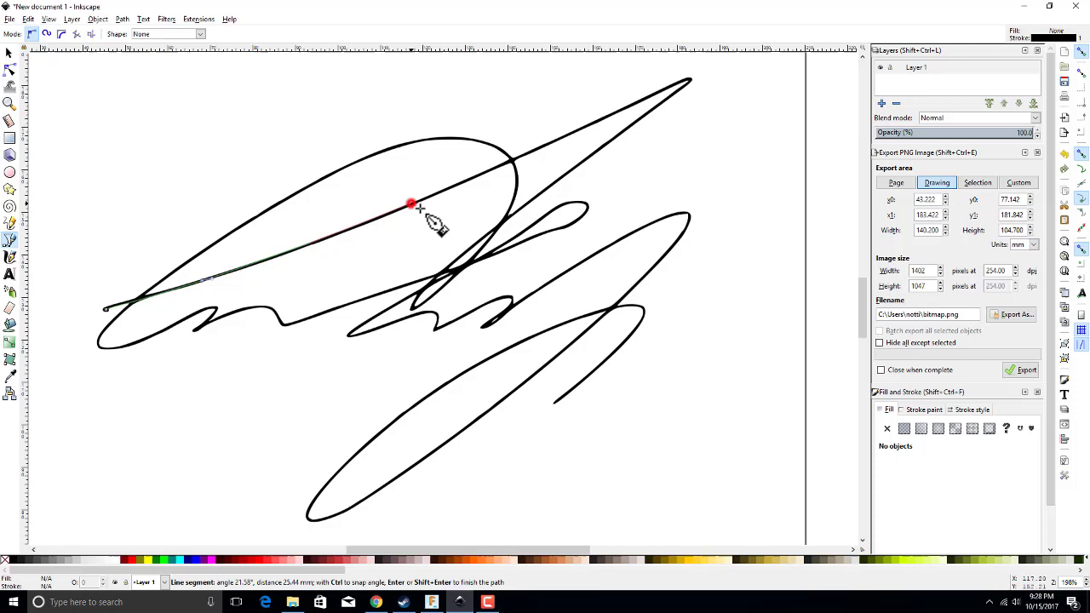
left_click(539, 148)
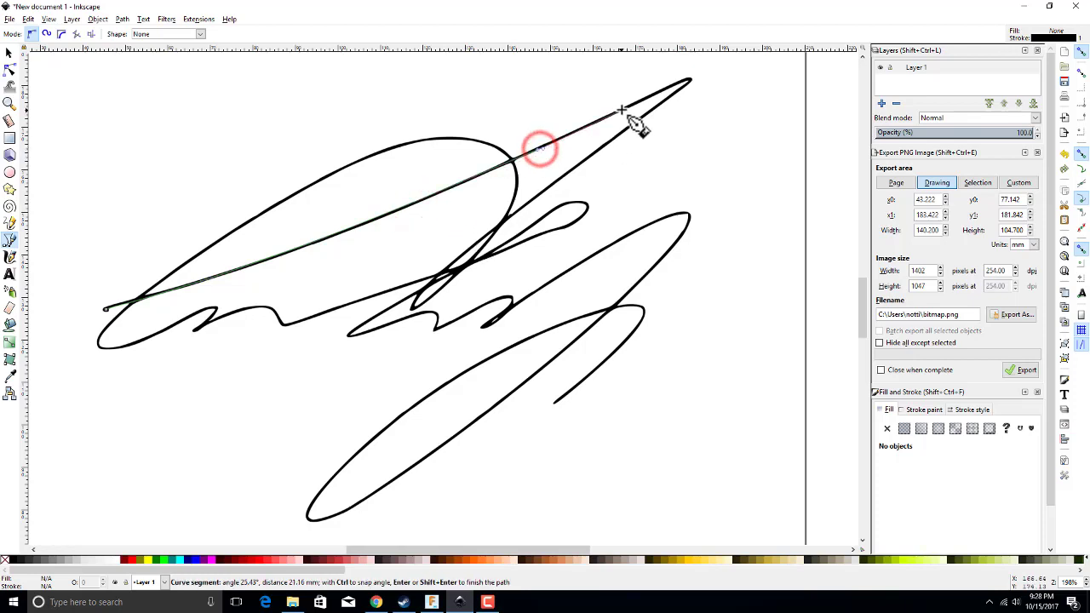
left_click(624, 108)
left_click(688, 81)
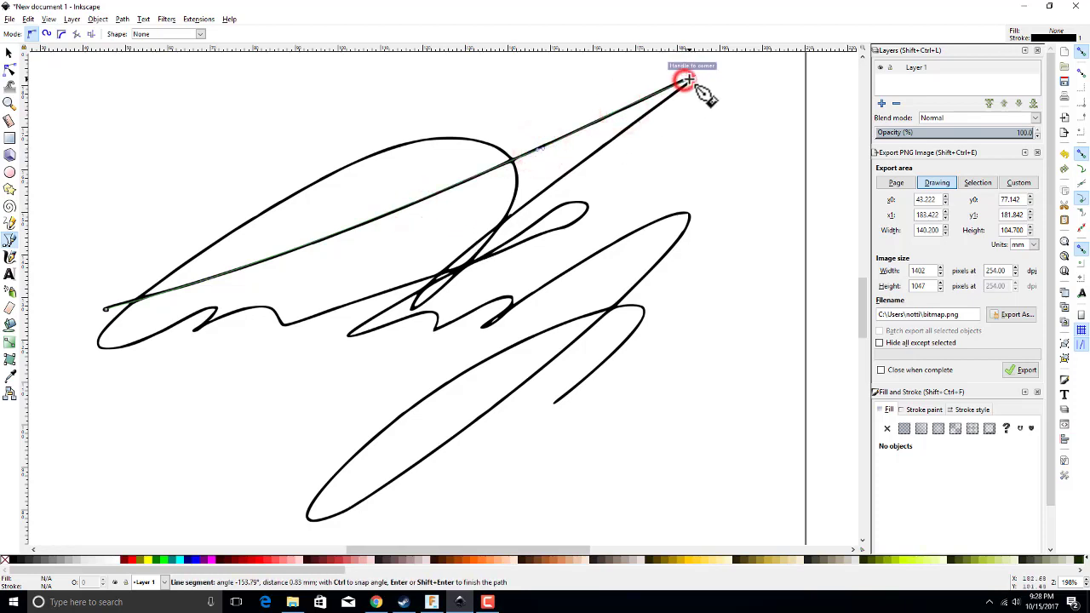
Step: Continue the path from the upper-right tip down the return stroke towards its sharp turn near the signature's centre
left_click(664, 100)
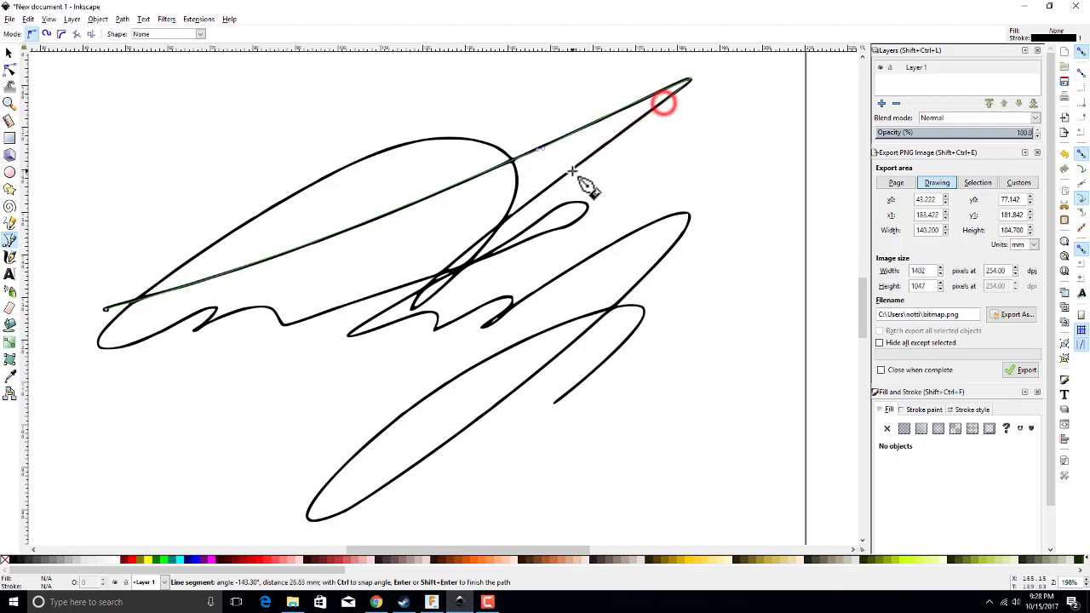
left_click(571, 171)
left_click(491, 230)
left_click(452, 260)
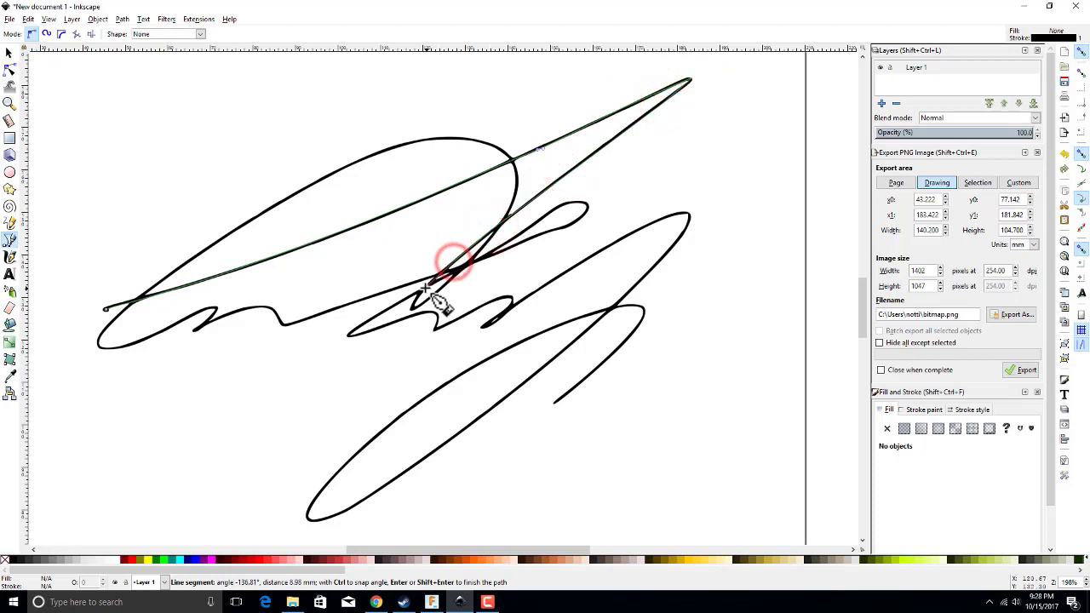
left_click(423, 289)
Step: Continue the path from the central sharp turn up the right side of the large loop and over its top
left_click(489, 231)
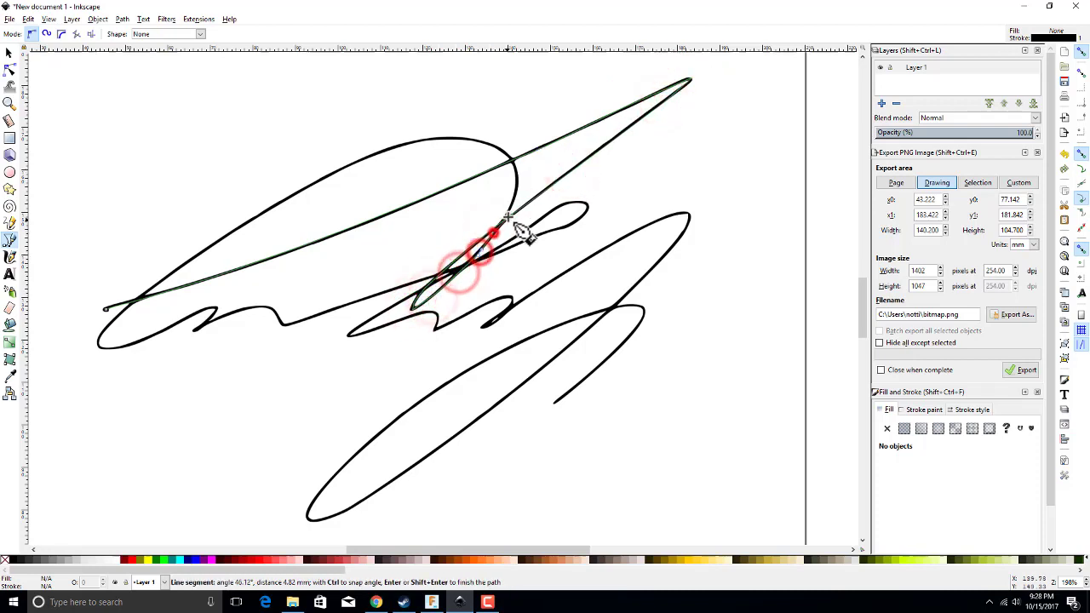
left_click(510, 205)
left_click(518, 171)
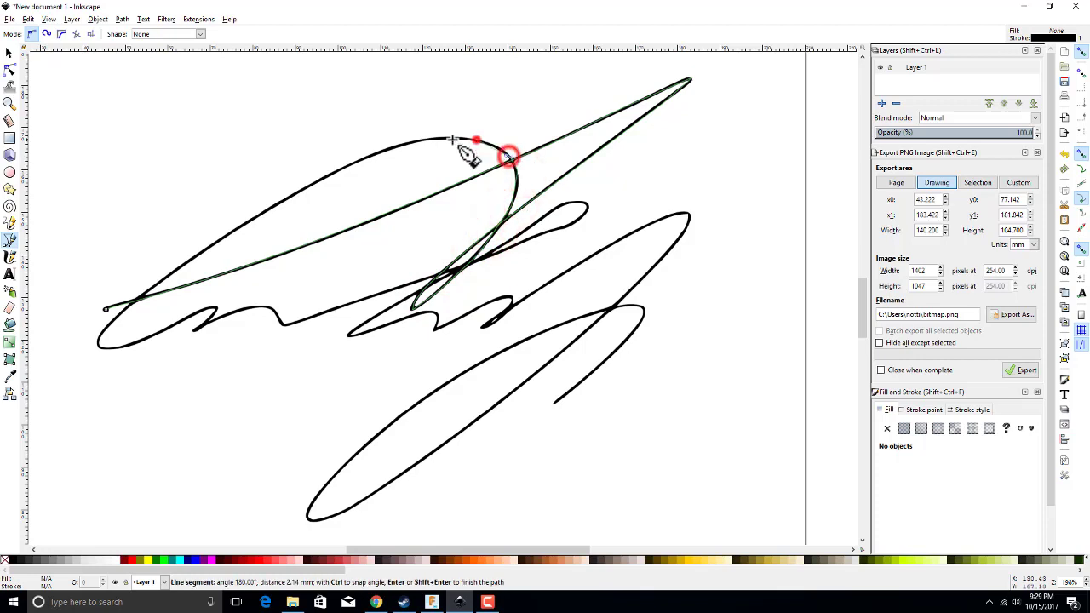
left_click(440, 139)
Step: Trace the large loop's long outer curve from its top down to the signature's far-left turn
left_click(389, 149)
left_click(340, 168)
left_click(297, 192)
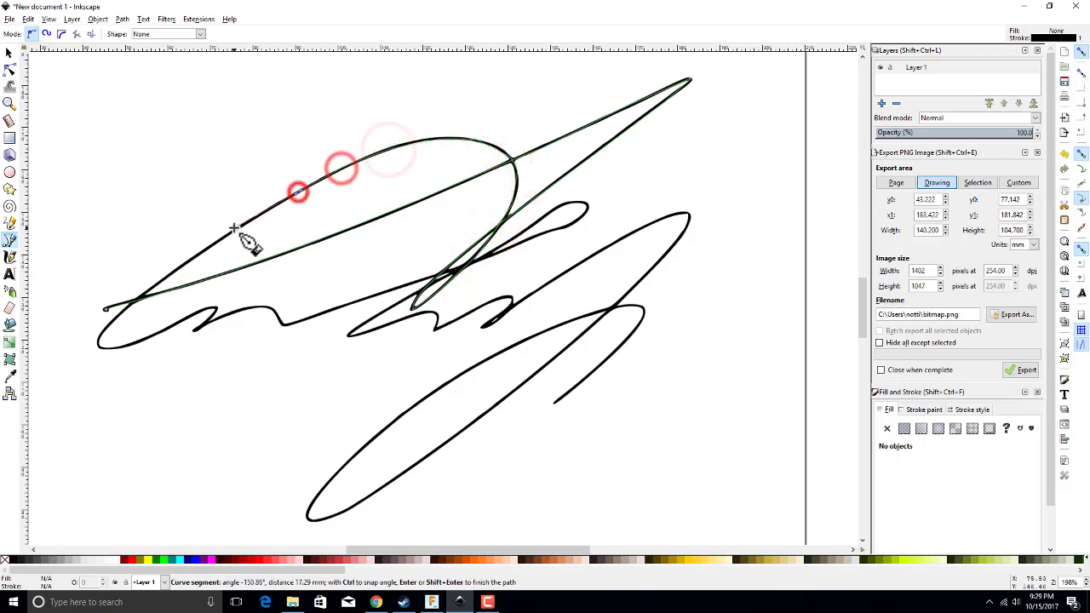
left_click(234, 228)
left_click(175, 267)
left_click(146, 290)
left_click(113, 322)
left_click(96, 341)
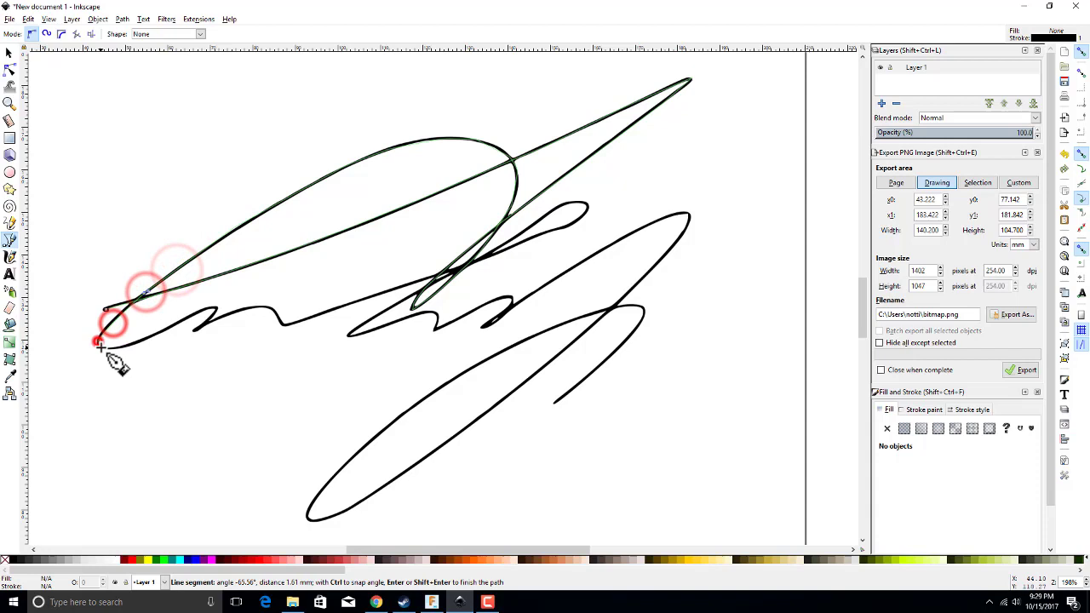
Step: Trace from the far-left turn through the small pointed hook and rounded hump to the low point beyond it
left_click(170, 319)
left_click(205, 308)
left_click(216, 304)
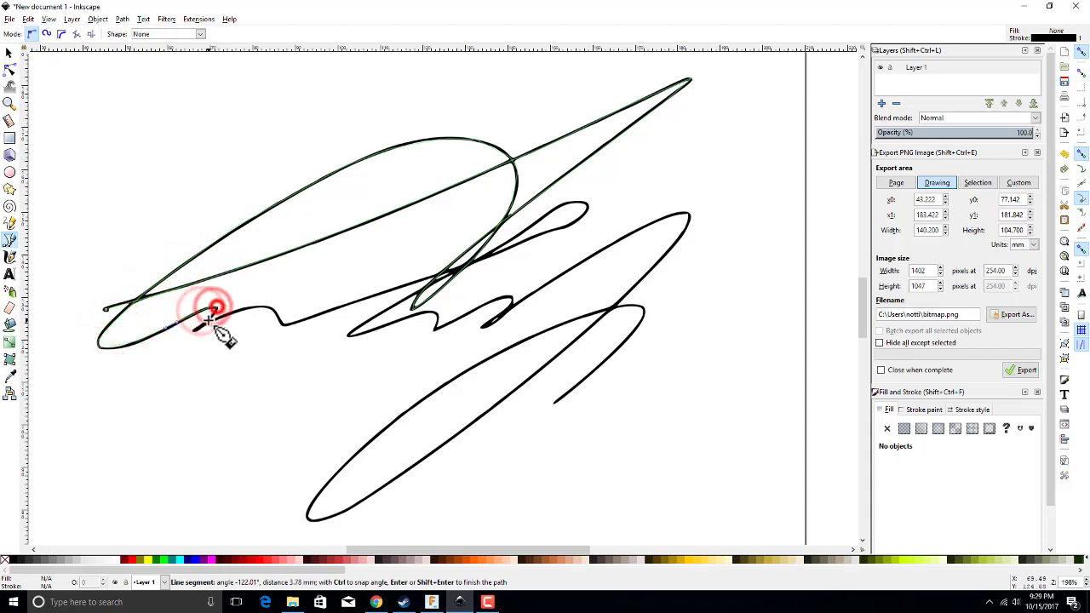
left_click(206, 320)
left_click(195, 331)
left_click(230, 314)
left_click(256, 307)
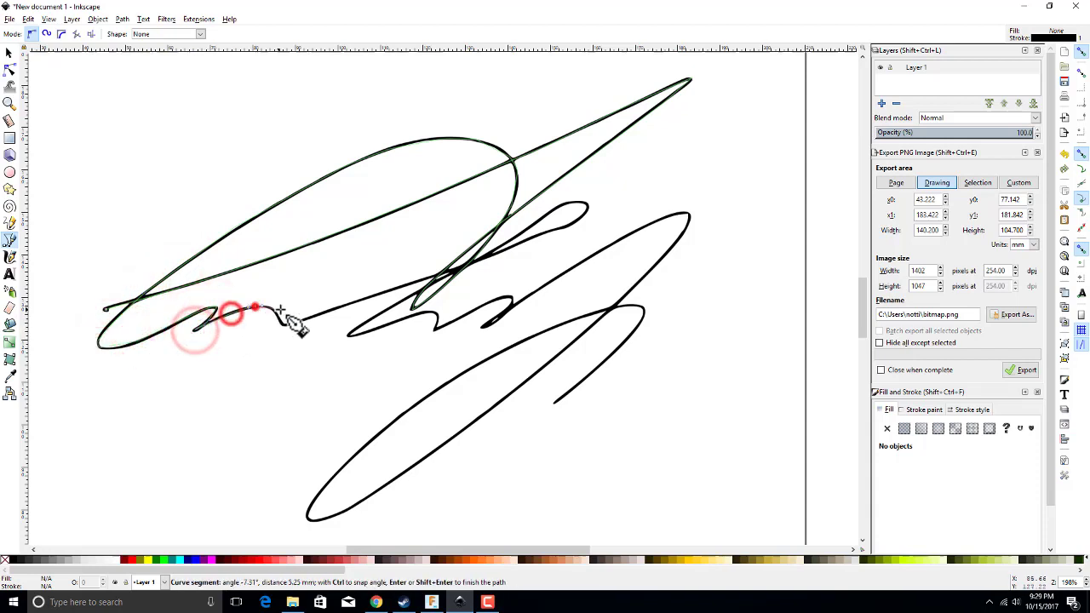
left_click(286, 325)
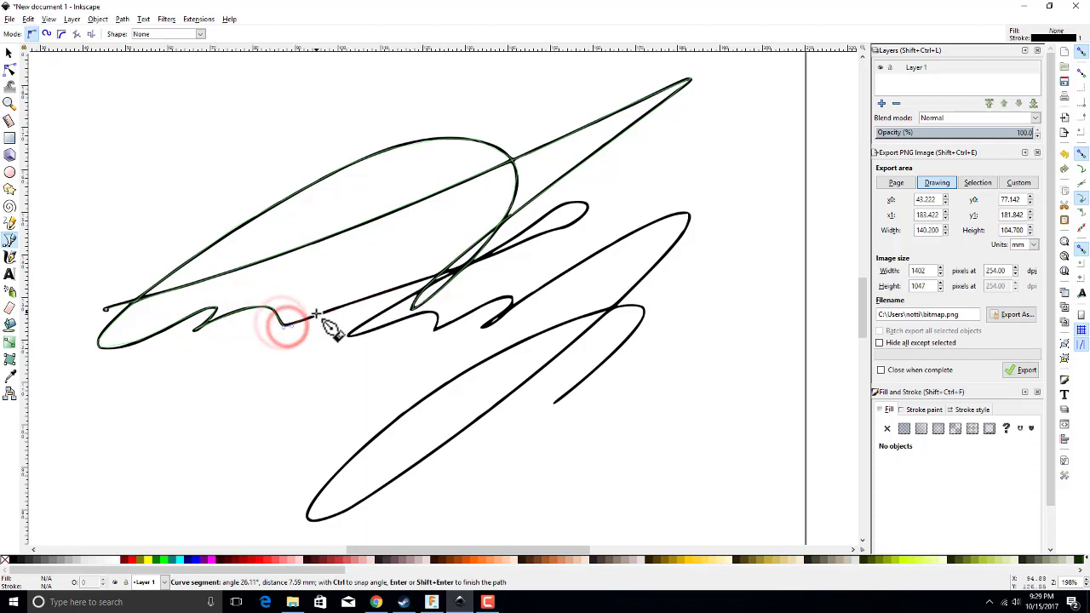
Step: Trace the rising stroke from the low point across the central crossing to the tip of the narrow loop
left_click(317, 313)
left_click(408, 279)
left_click(455, 268)
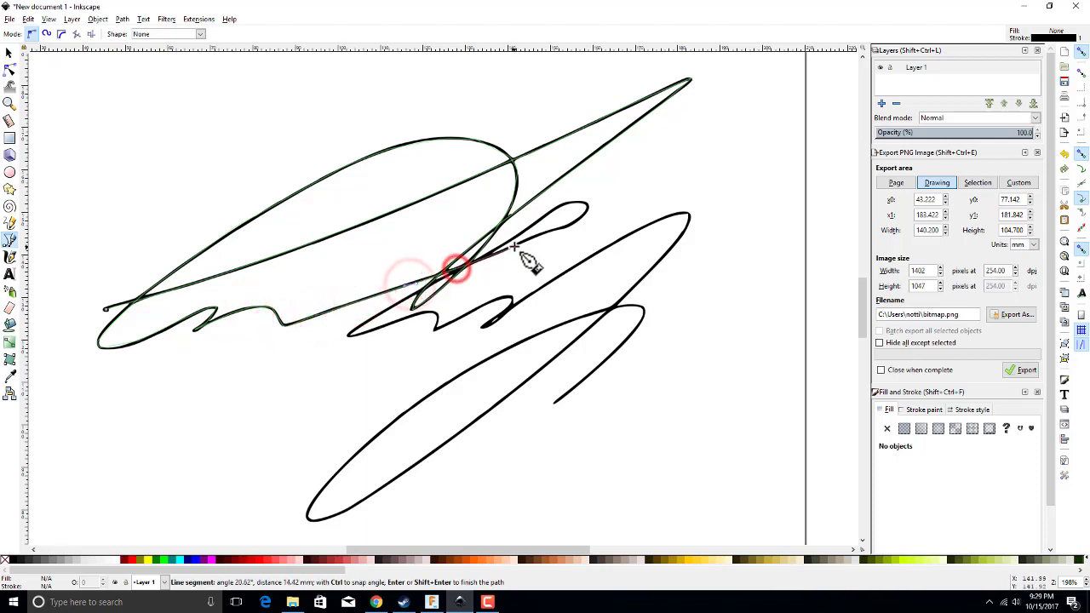
left_click(515, 244)
left_click(553, 230)
left_click(584, 207)
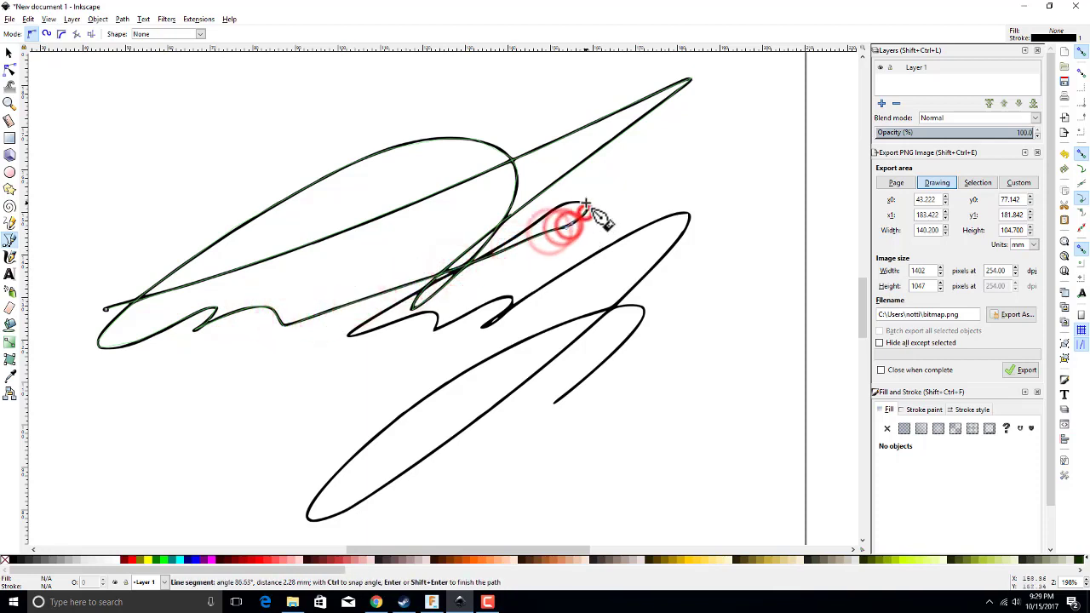
Step: Trace back around the narrow loop's upper edge and down through the crossing to the sharp lower-left point
left_click(565, 205)
left_click(510, 241)
left_click(489, 252)
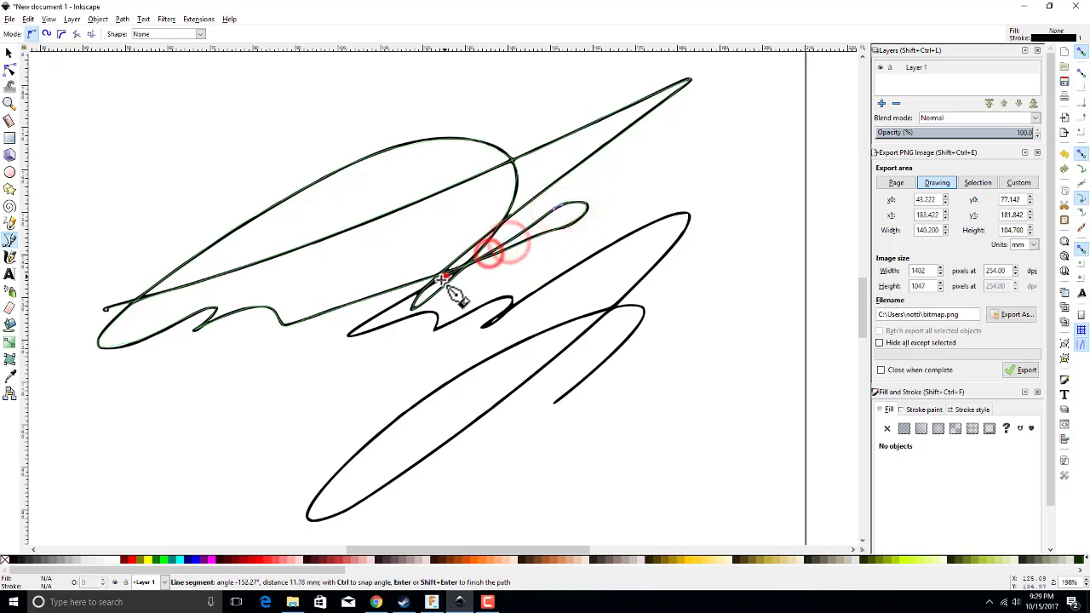
left_click(443, 278)
left_click(391, 304)
left_click(349, 333)
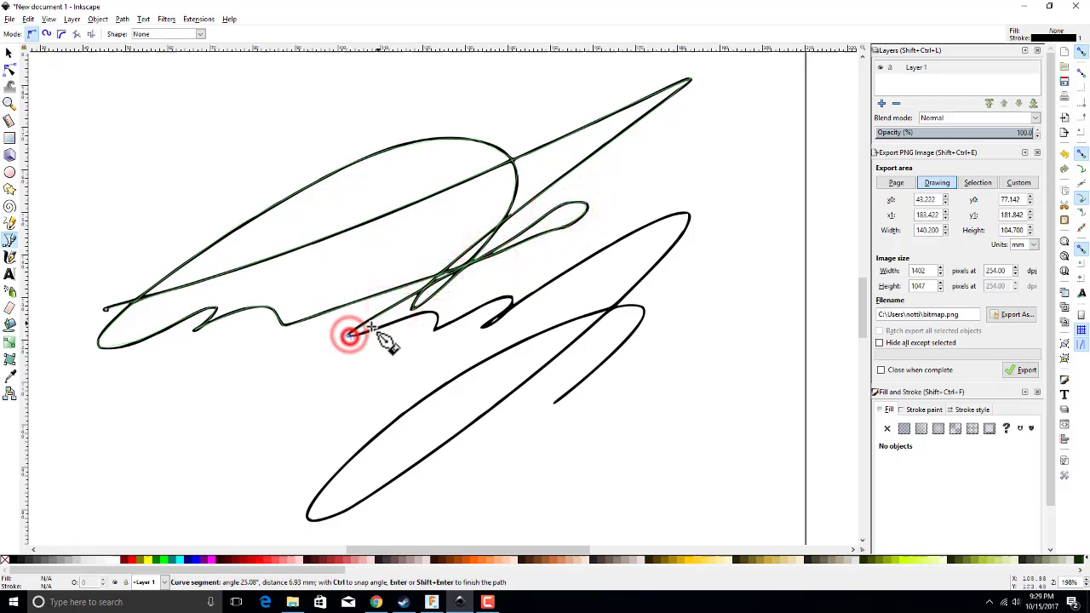
Step: Trace from the sharp lower-left point over the small hump and dip, then around the next small loop to its low tip
left_click(372, 325)
left_click(428, 313)
left_click(436, 318)
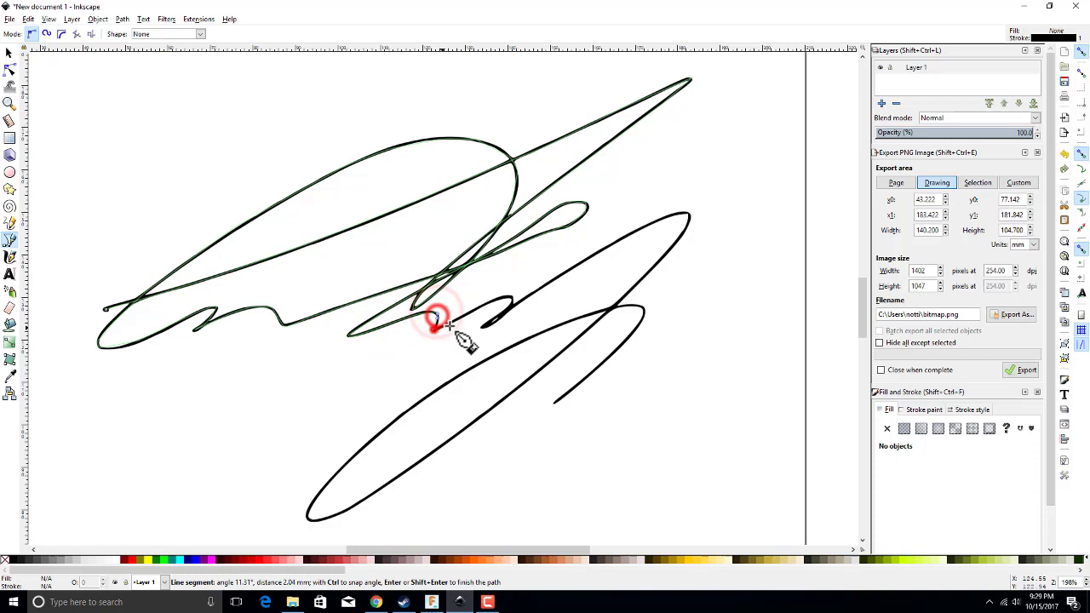
left_click(479, 309)
left_click(500, 299)
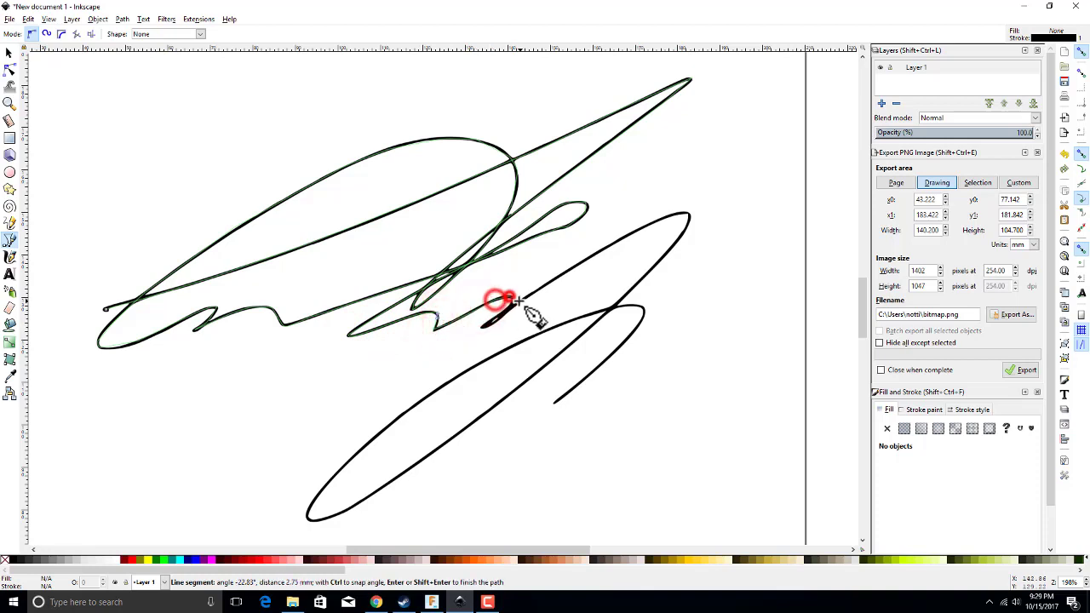
left_click(484, 329)
Step: Trace the long rising stroke from the small loop's low tip up to and around the rounded turn at its upper-right end
left_click(509, 311)
left_click(528, 296)
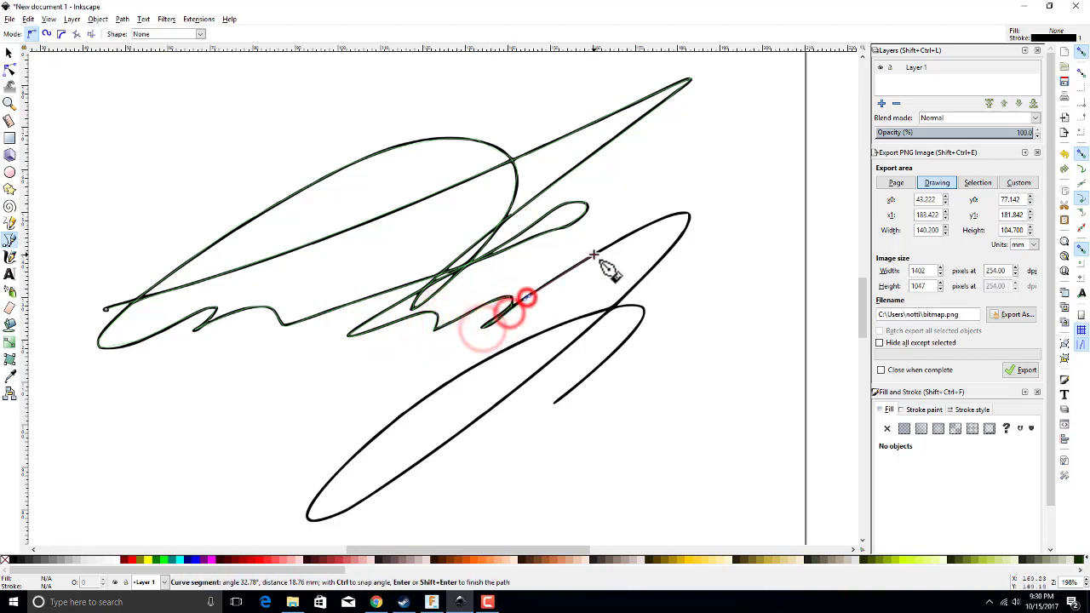
left_click(596, 253)
left_click(638, 230)
left_click(686, 213)
left_click(673, 248)
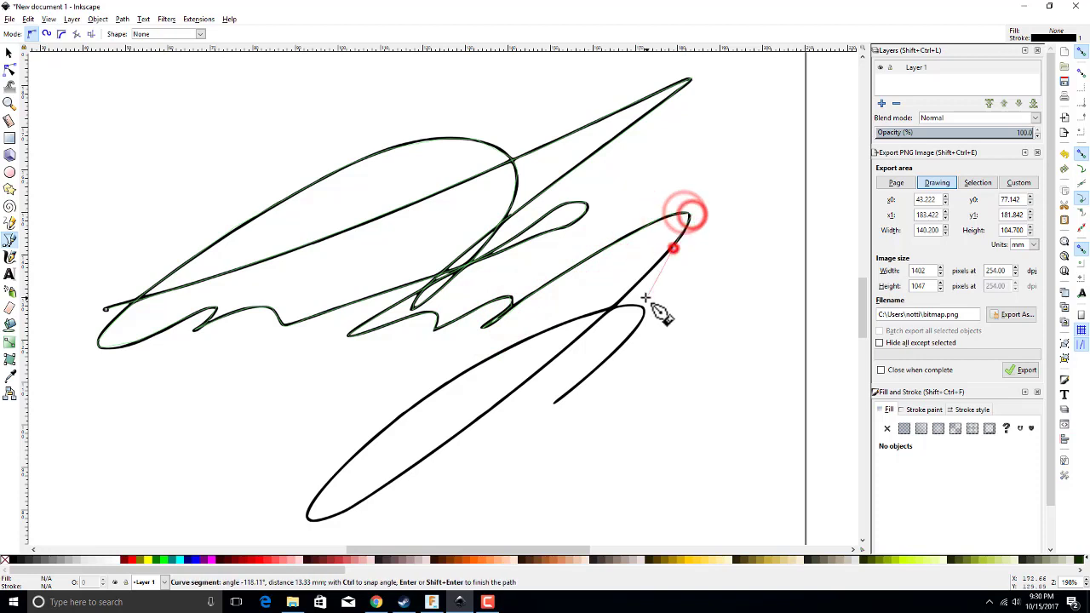
Step: Trace the long descending diagonal from the upper-right turn down to the signature's lowest turn
left_click(591, 323)
left_click(533, 376)
left_click(467, 428)
left_click(410, 466)
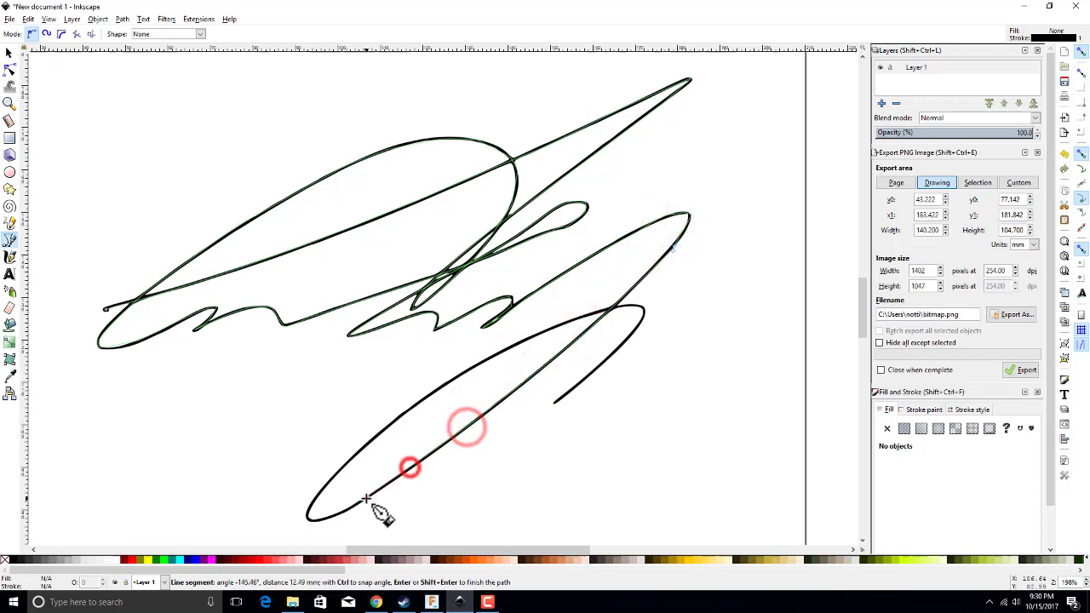
left_click(366, 498)
left_click(320, 513)
Step: Trace around the lowest turn and along the lower loop's upper edge to its crossing with the descending diagonal
left_click(317, 496)
left_click(343, 465)
left_click(372, 439)
left_click(404, 414)
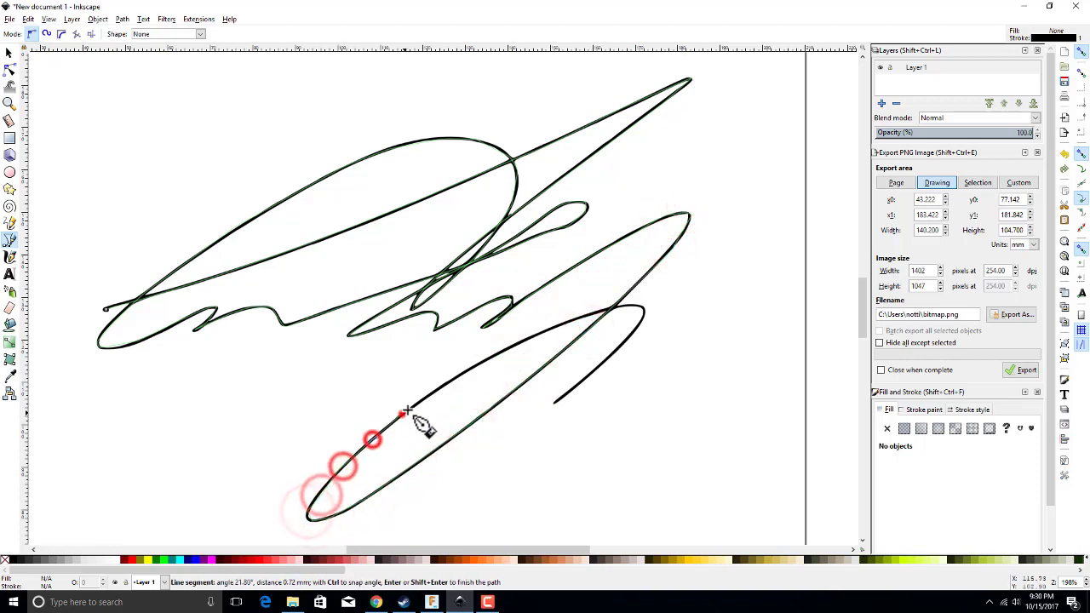
left_click(425, 397)
left_click(462, 372)
left_click(496, 356)
left_click(540, 334)
left_click(584, 314)
left_click(624, 306)
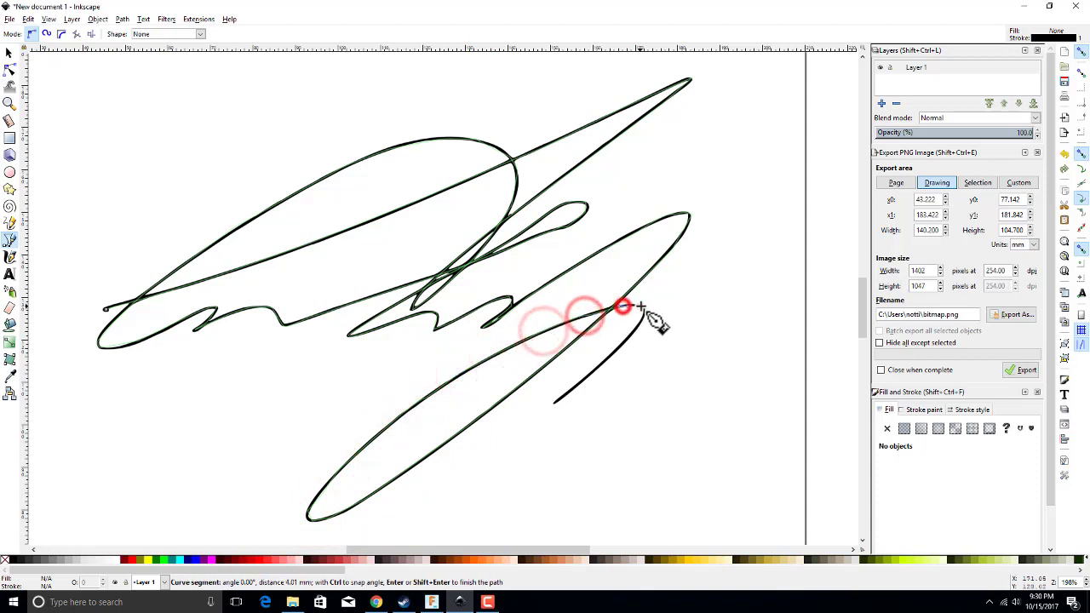
Step: Trace around the lower loop's right turn and along the tail to the signature's end, and finish the path there as open
left_click(643, 310)
left_click(609, 359)
left_click(569, 392)
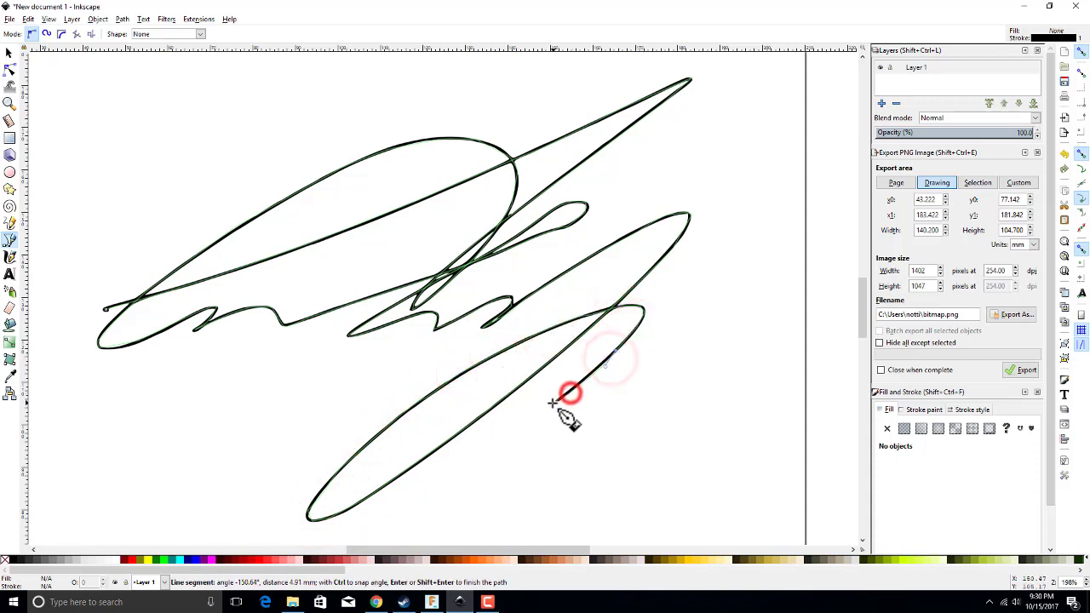
left_click(555, 403)
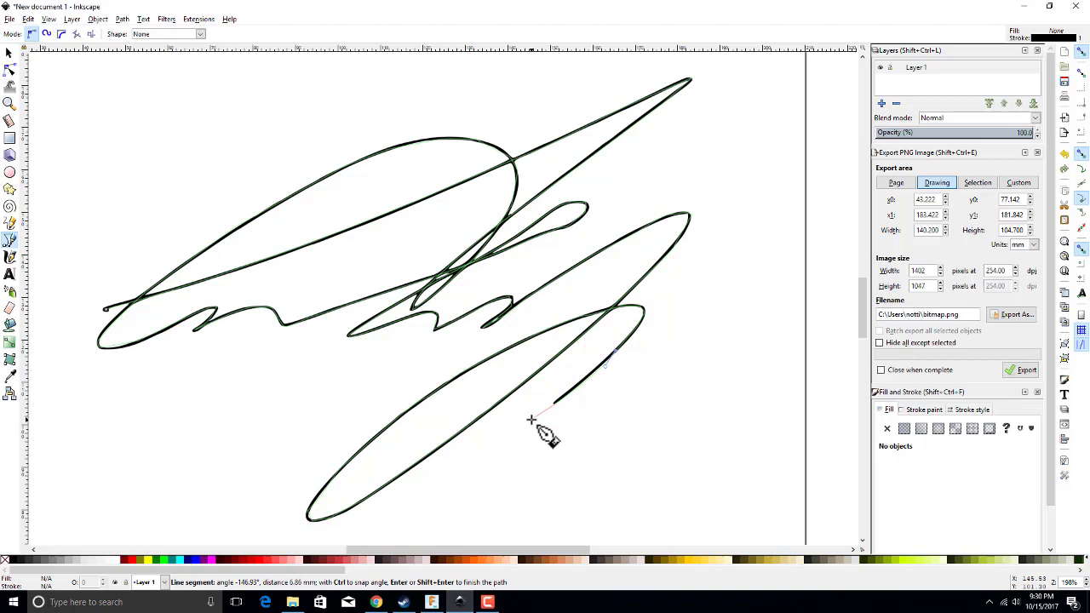
right_click(531, 420)
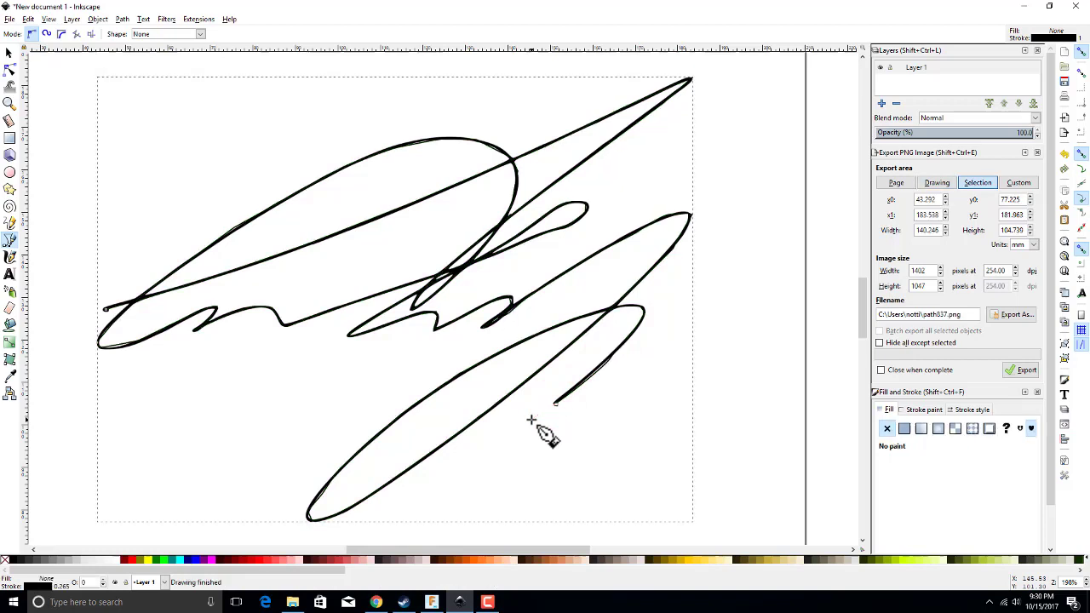
Step: Edit the path's nodes and move the node just right of the large loop's crossing onto the long straight stroke
left_click(8, 71)
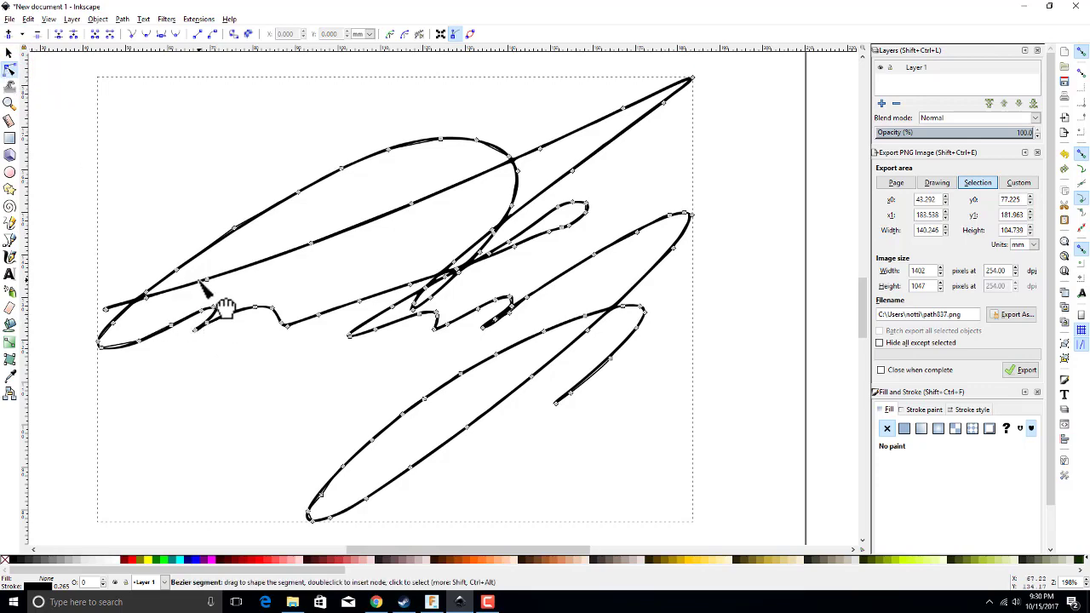
scroll(196, 283, "up", 4)
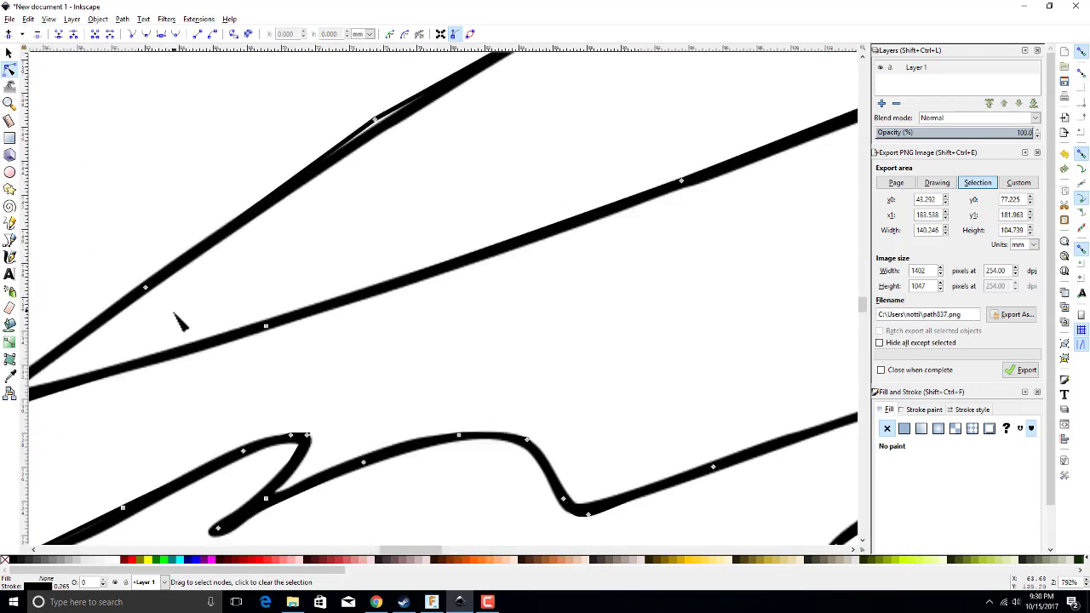
left_click_drag(178, 305, 441, 294)
left_click_drag(325, 440, 368, 434)
left_click_drag(596, 387, 324, 479)
left_click_drag(557, 400, 374, 425)
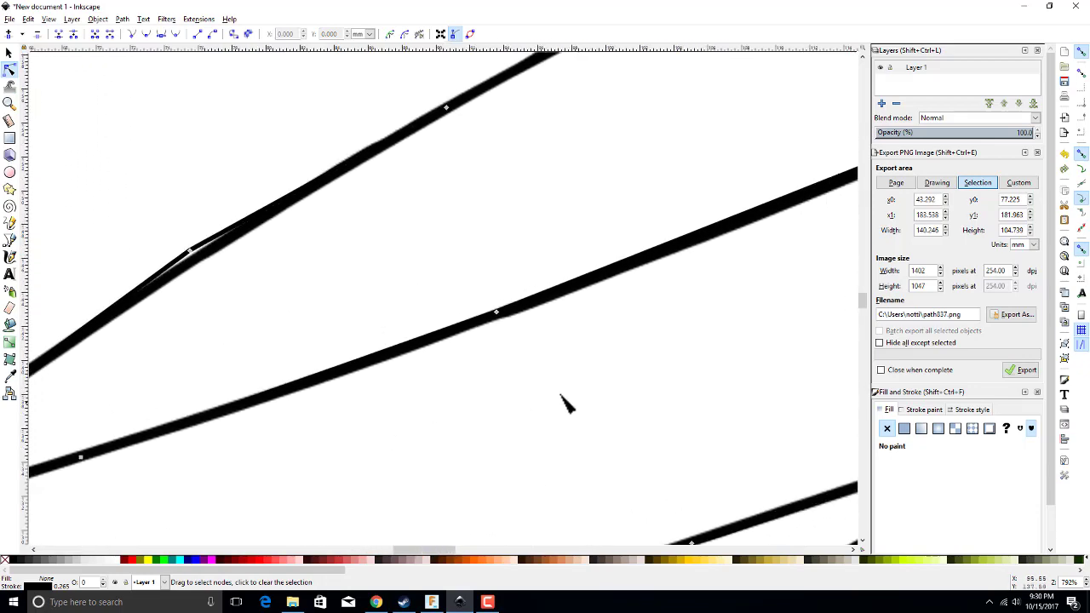
left_click_drag(628, 386, 241, 465)
left_click_drag(705, 333, 358, 487)
mouse_move(664, 311)
left_mouse_down()
mouse_move(652, 338)
mouse_move(410, 403)
left_mouse_up()
left_click_drag(673, 255, 584, 311)
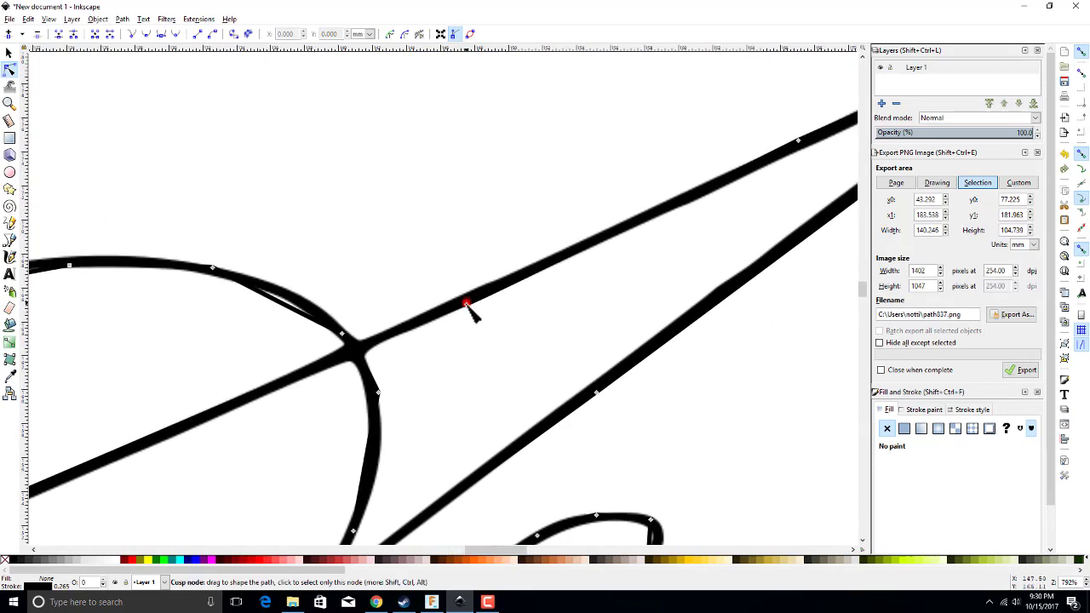
left_click_drag(465, 304, 467, 300)
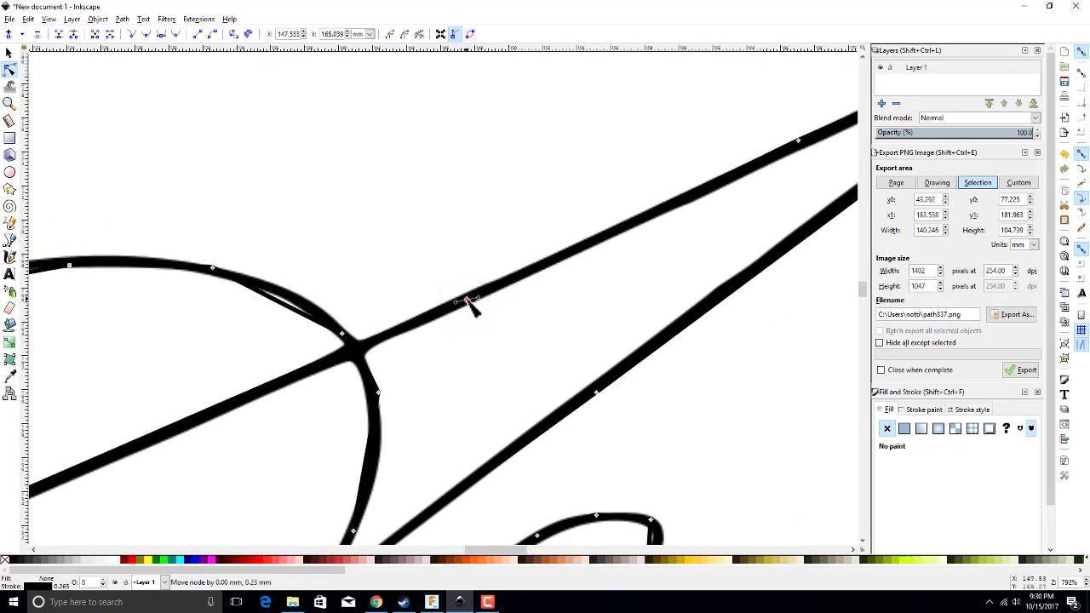
Step: Select all nodes of the traced path and make them auto-smooth
left_click_drag(691, 278, 332, 426)
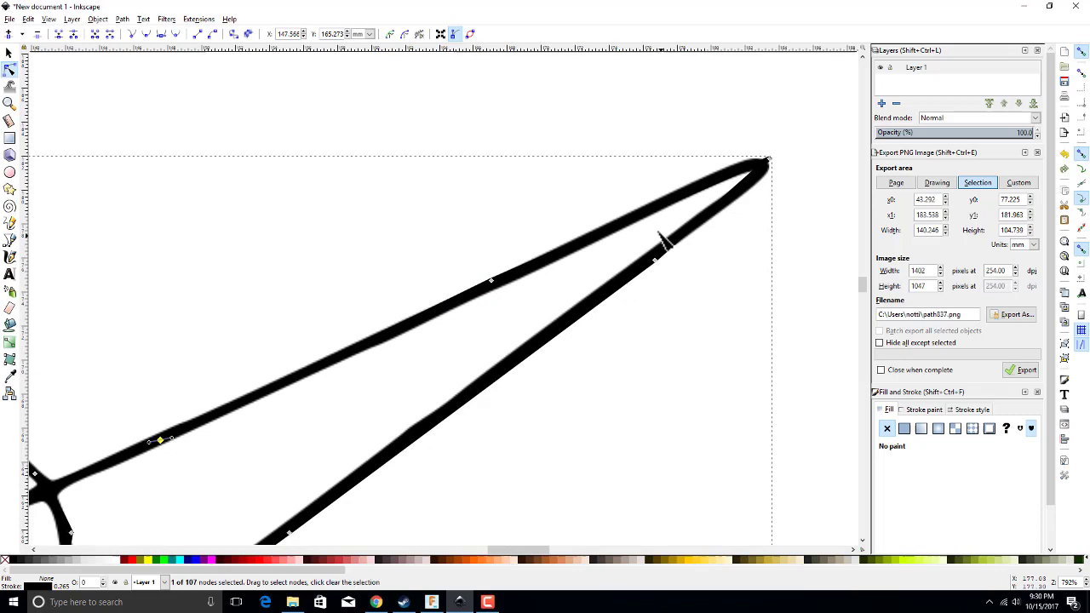
left_click_drag(646, 232, 615, 251)
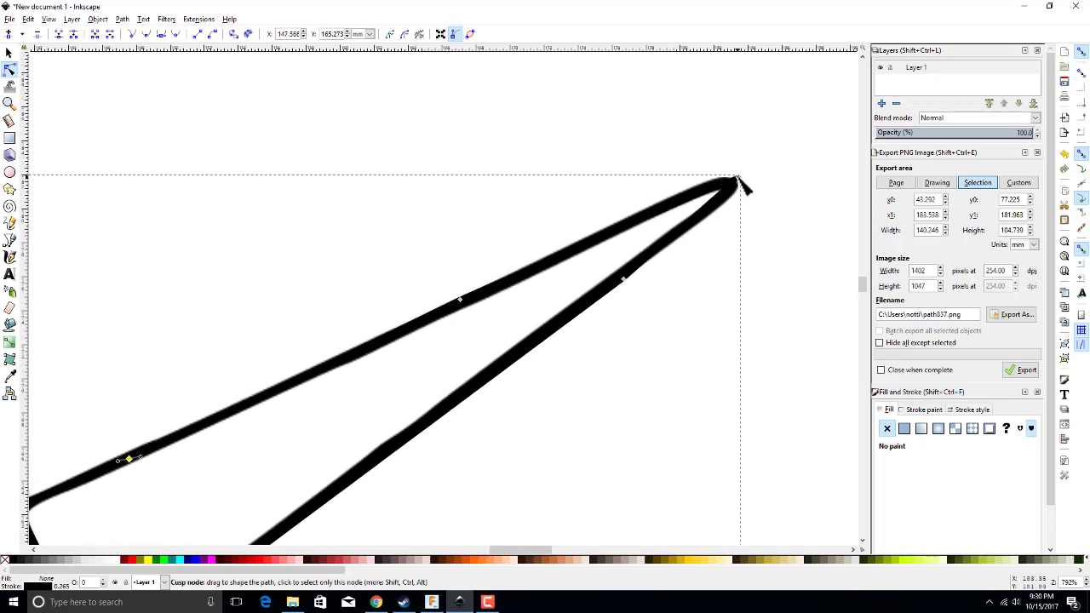
scroll(183, 431, "down", 7)
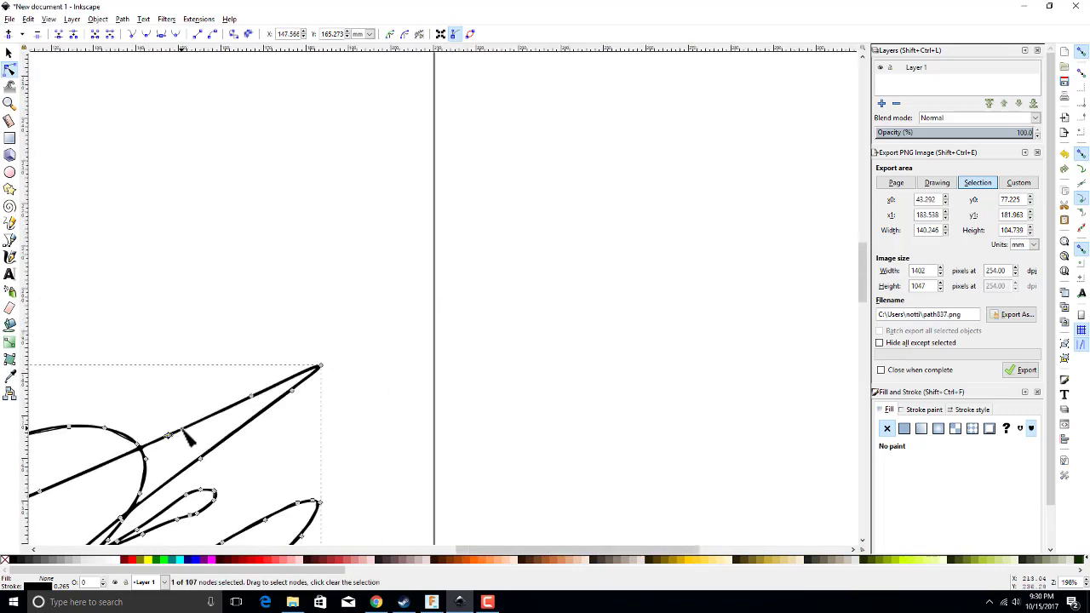
left_click_drag(285, 416, 512, 308)
left_click_drag(173, 265, 559, 513)
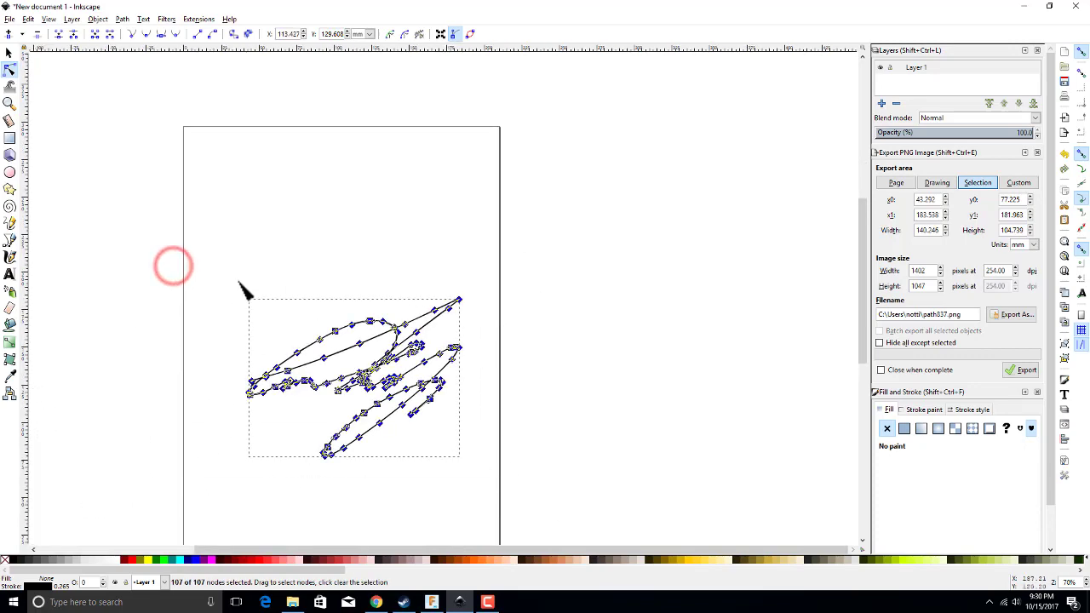
left_click(176, 34)
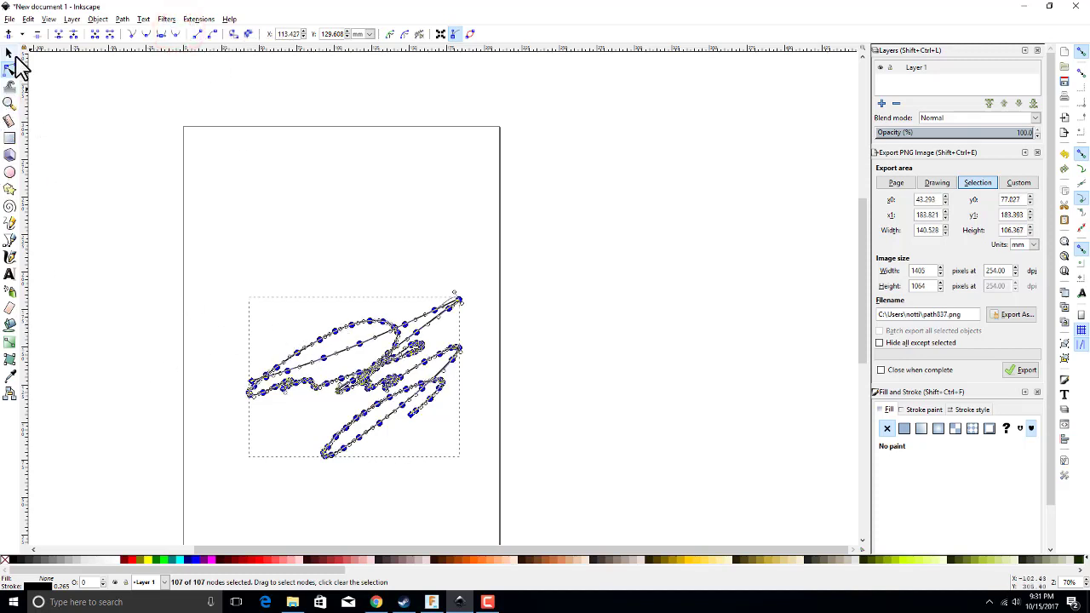
Step: Adjust the nodes and handles around the sharp upper-right tip and its descending stroke to follow the bitmap line
scroll(327, 376, "up", 2)
left_click(317, 353)
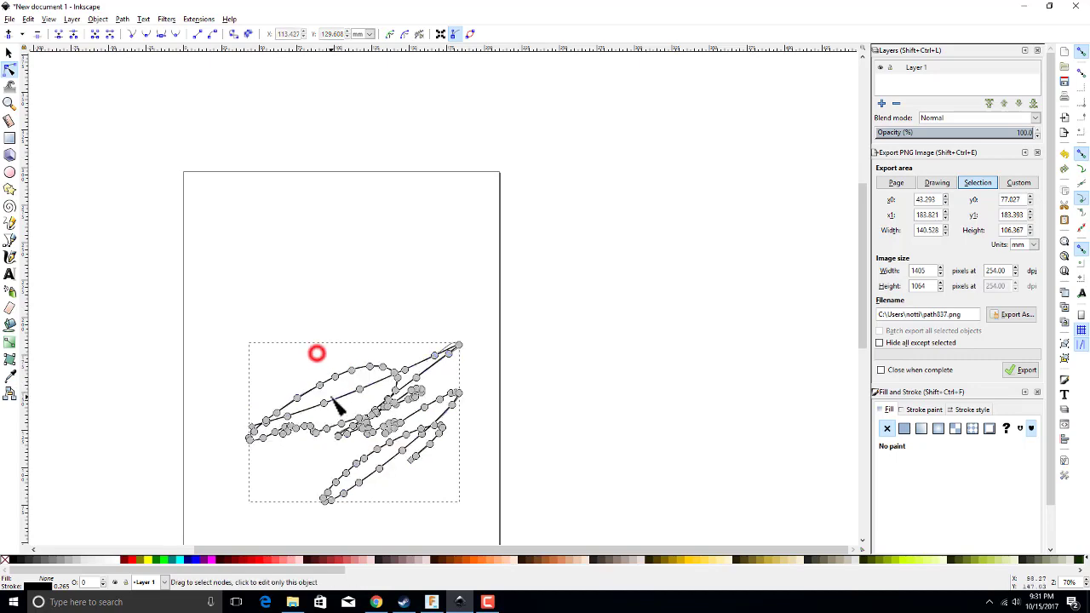
scroll(325, 442, "up", 3)
scroll(372, 284, "up", 2, "ctrl")
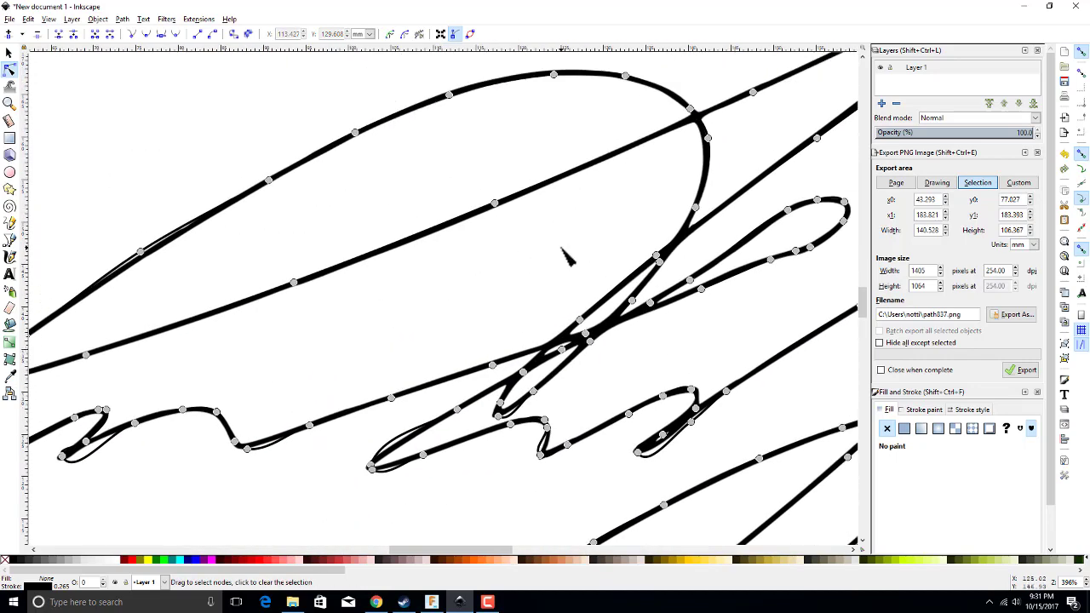
left_click_drag(721, 177, 416, 333)
left_click_drag(661, 249, 502, 343)
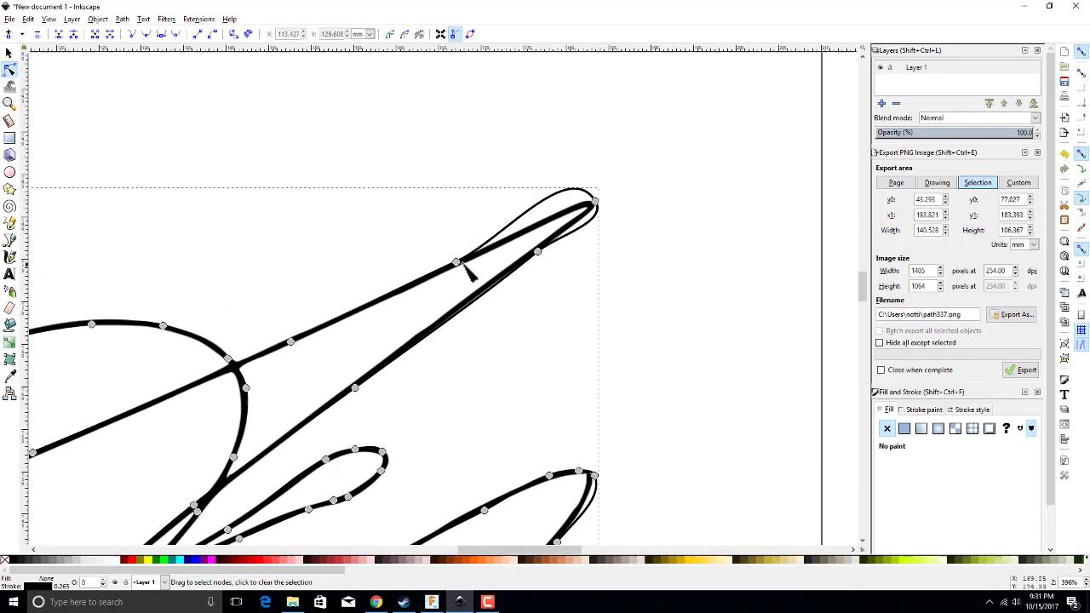
left_click(456, 263)
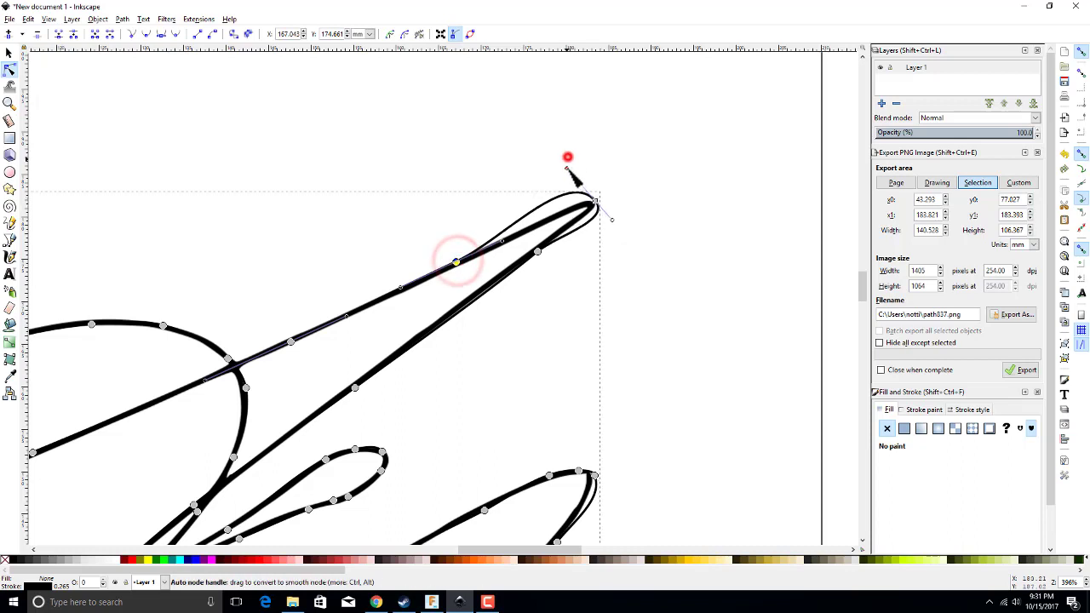
mouse_move(567, 168)
left_mouse_down()
mouse_move(586, 205)
mouse_move(567, 208)
left_mouse_up()
left_click_drag(538, 253, 531, 252)
left_click_drag(460, 361, 608, 250)
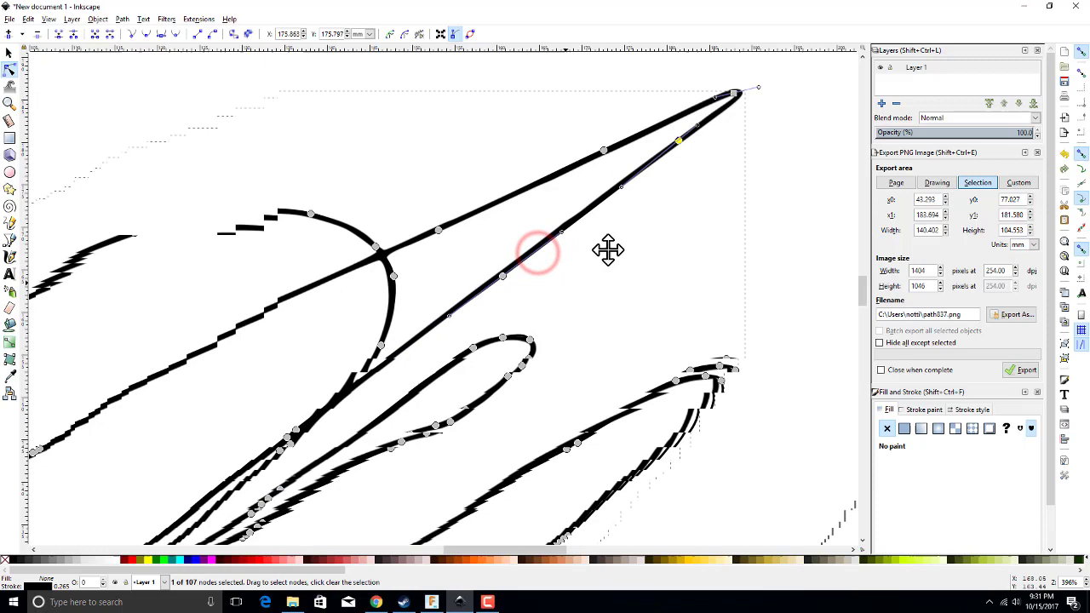
left_click_drag(502, 276, 499, 275)
Step: Reposition the node at the sharp turn below the central crossing to match the bitmap line
left_click_drag(545, 284, 638, 226)
left_click_drag(414, 449, 525, 369)
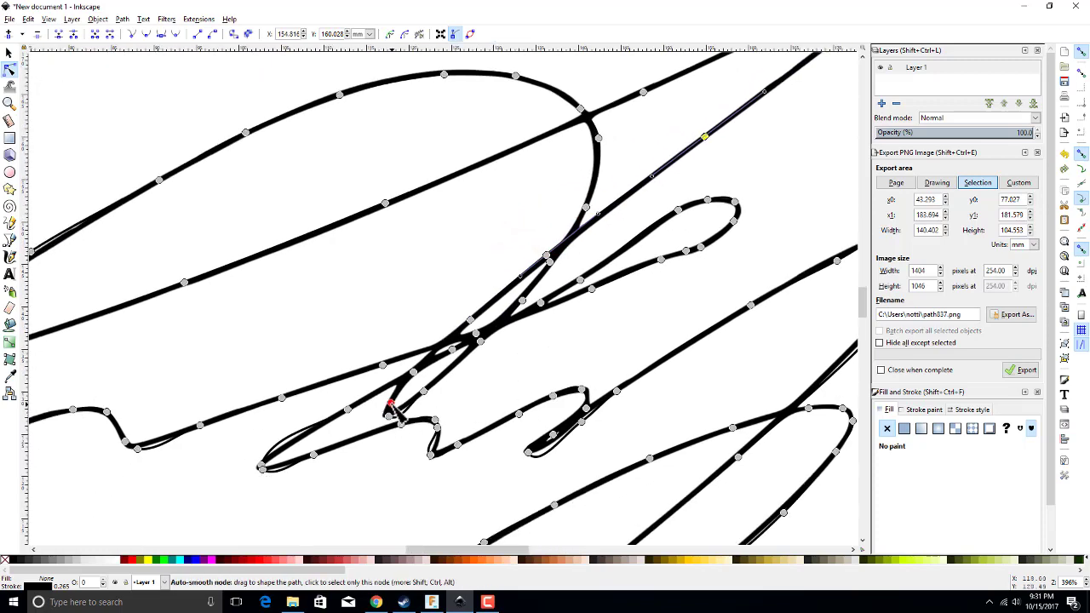
left_click_drag(390, 415, 397, 426)
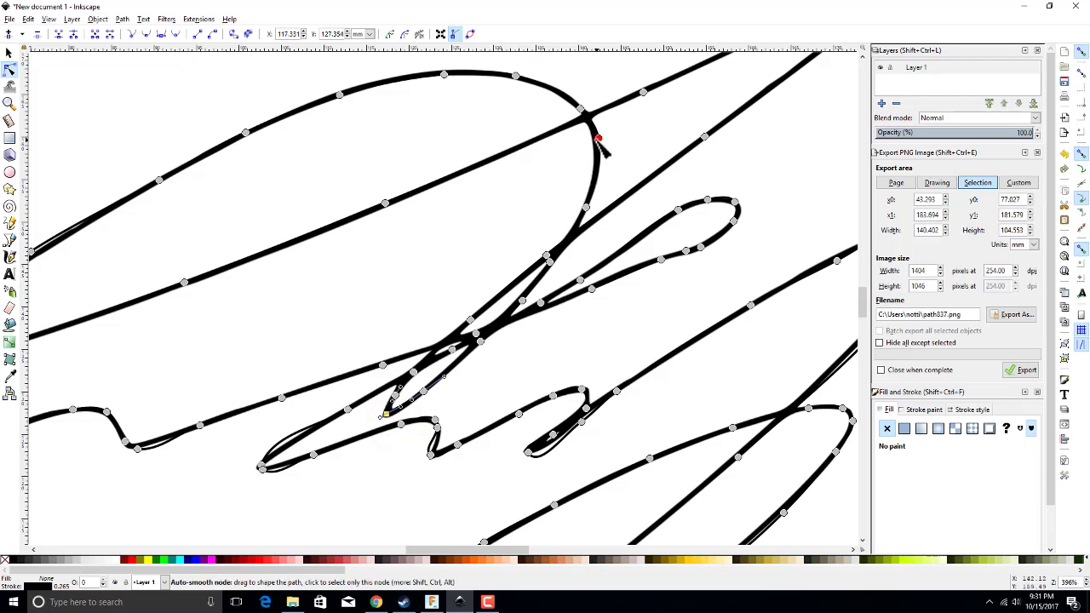
Step: Move the off-line nodes on the large loop's long outer curve and near the far-left turn onto the bitmap line
left_click_drag(498, 220, 805, 186)
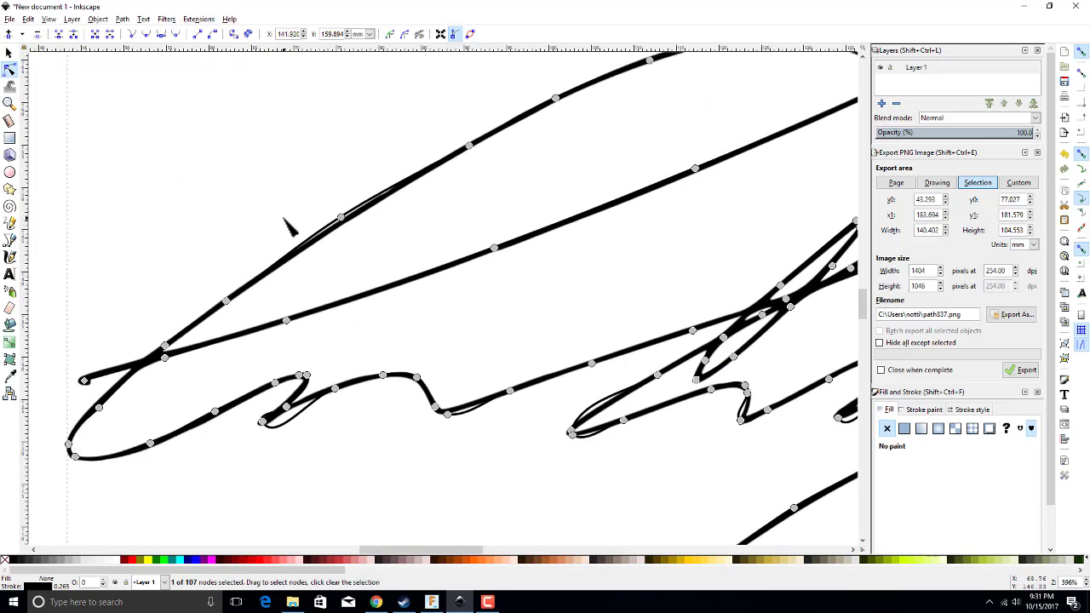
left_click(340, 220)
scroll(244, 377, "left", 4)
left_click_drag(236, 337, 232, 341)
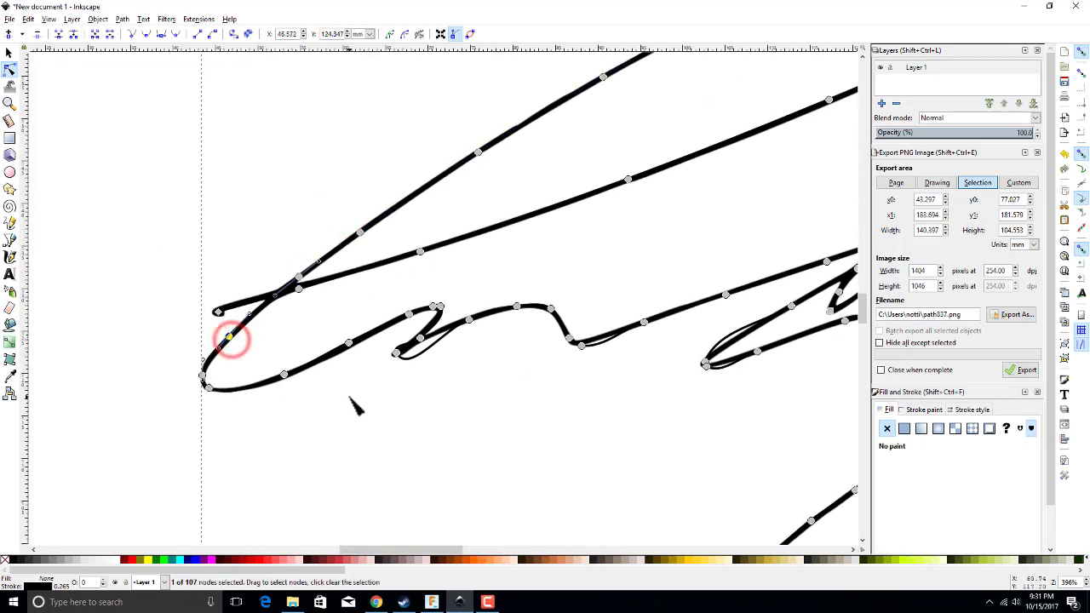
Step: Adjust the node and handles at the small pointed hook's low tip so the path hugs the bitmap line
scroll(356, 408, "up", 1)
scroll(356, 409, "right", 2)
left_click_drag(390, 337, 329, 391)
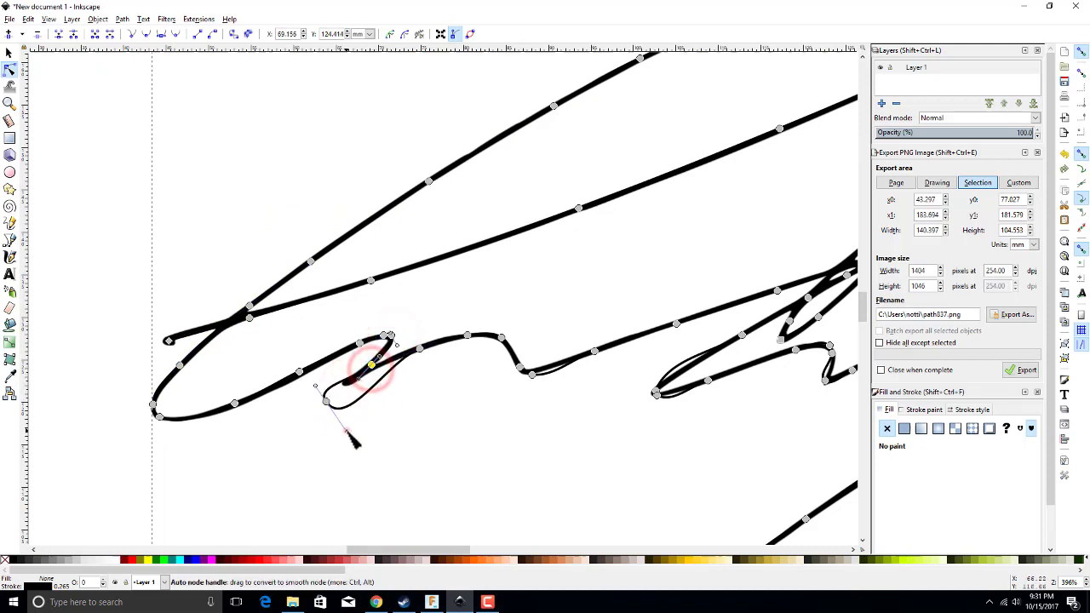
left_click_drag(348, 432, 357, 385)
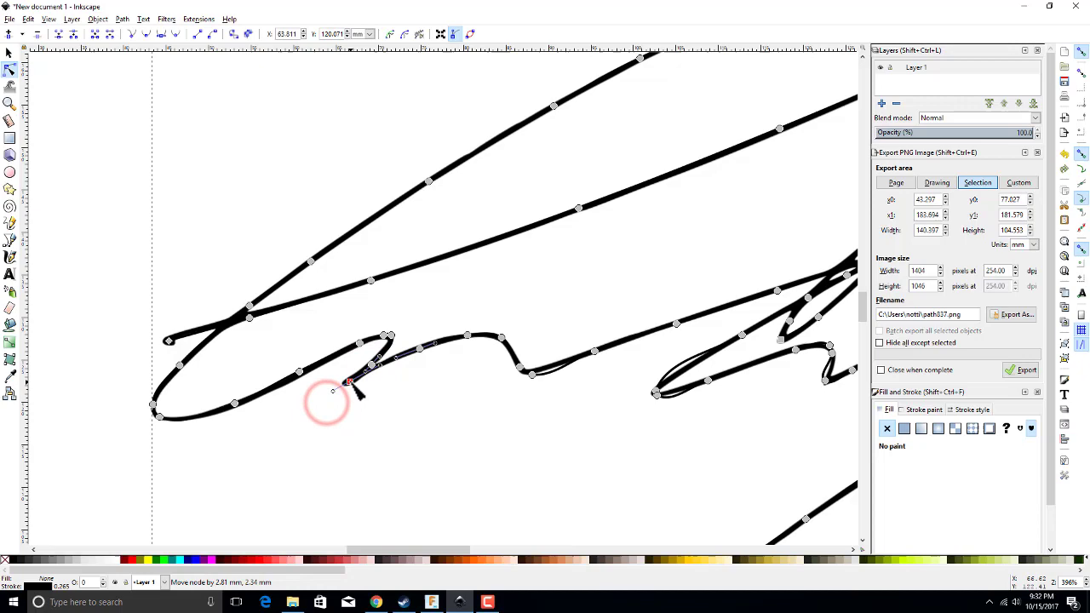
Step: Adjust the node and handles at the low point beyond the rounded hump to match the bitmap line
scroll(401, 394, "right", 2)
scroll(401, 394, "up", 1)
left_click_drag(456, 415, 254, 504)
left_click_drag(586, 385, 377, 421)
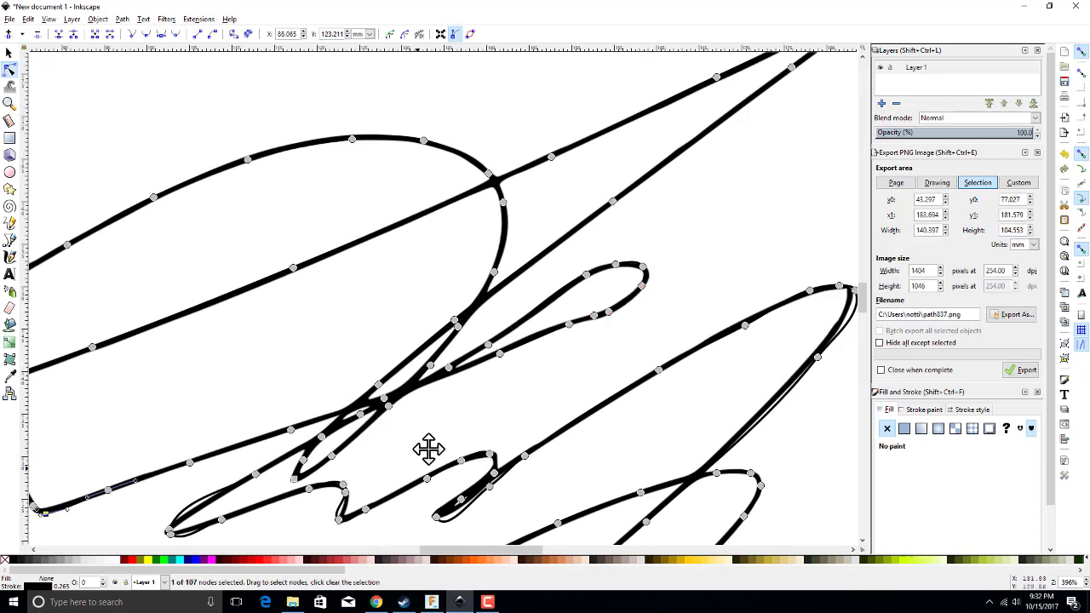
Step: Refit the nodes and handles at the sharp lower-left point, the adjacent small dip and the next small loop
scroll(428, 449, "down", 4)
scroll(428, 448, "left", 6)
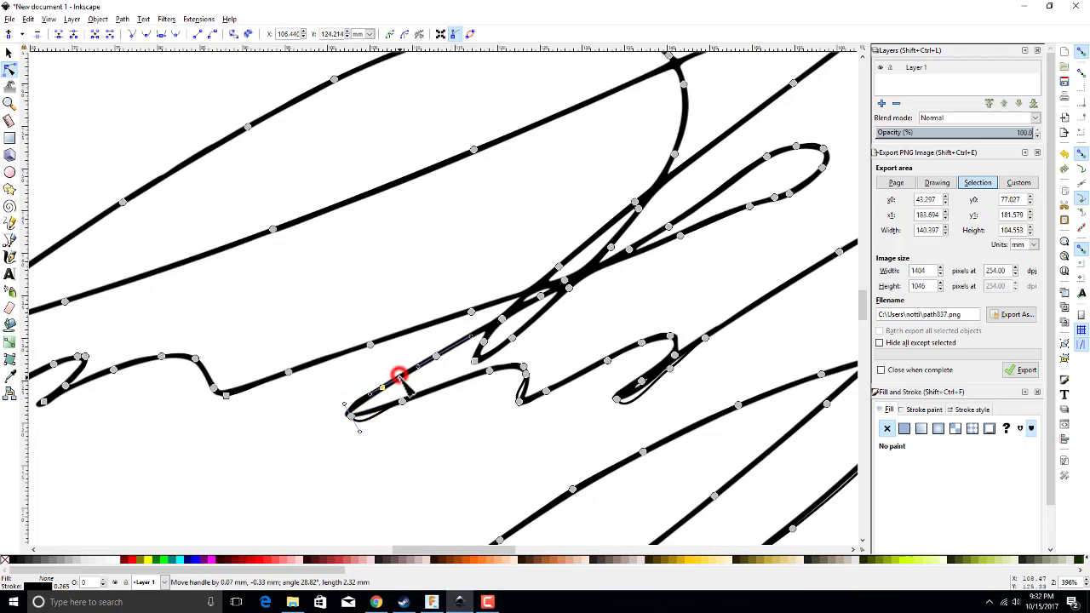
left_click_drag(524, 374, 522, 405)
left_click_drag(664, 349, 534, 426)
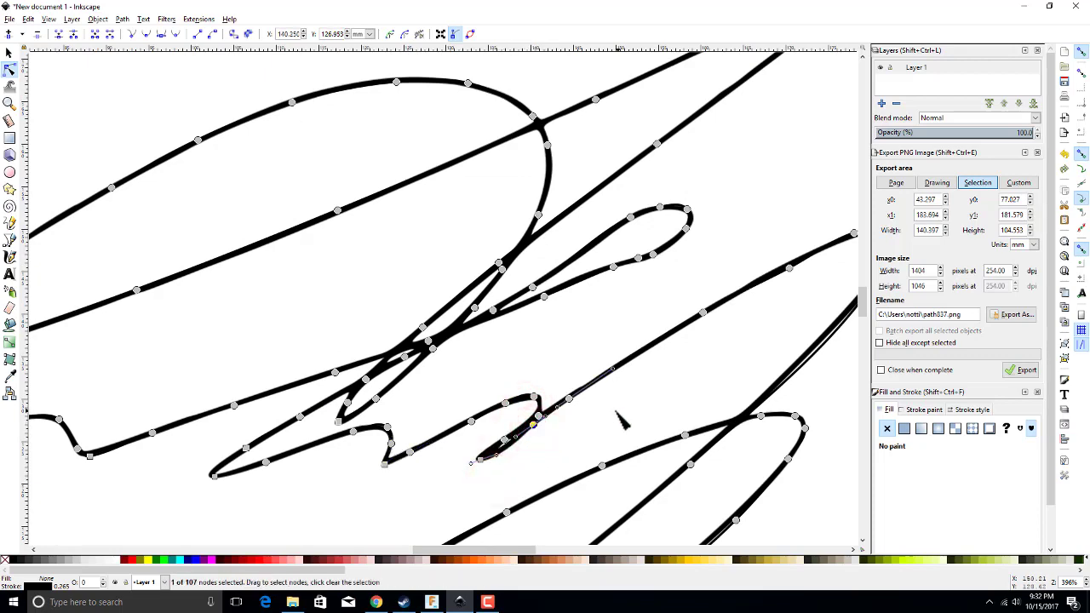
Step: Move the nodes at the long rising stroke's upper-right turn and down the descending diagonal onto the bitmap line
left_click_drag(749, 339, 545, 400)
left_click_drag(696, 294, 692, 319)
left_click_drag(656, 360, 652, 359)
left_click_drag(608, 422, 603, 418)
left_click_drag(554, 489, 673, 334)
left_click_drag(504, 513, 636, 361)
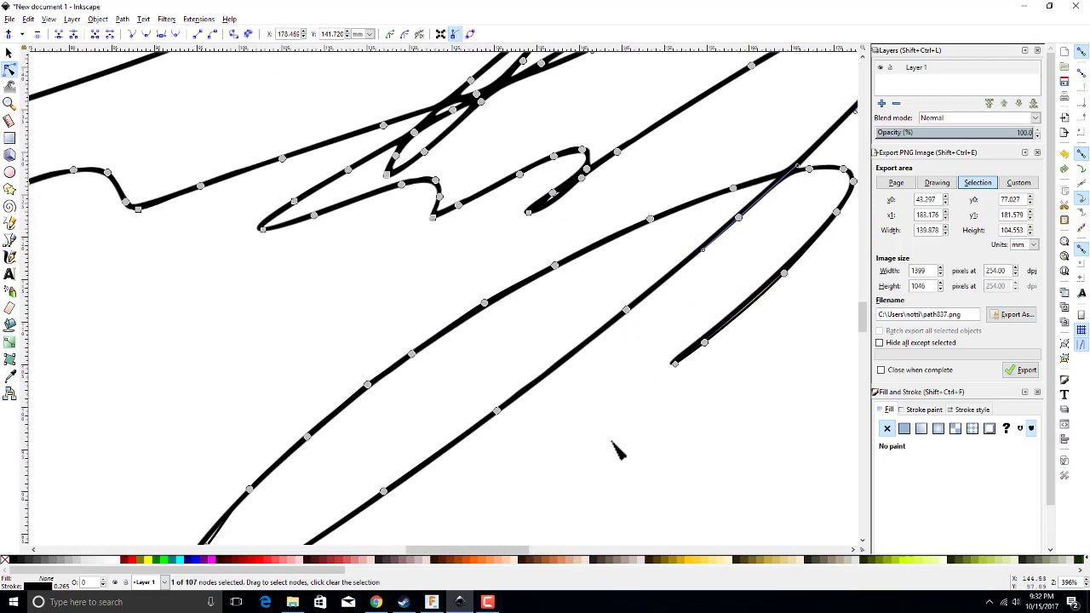
Step: Adjust the nodes at the large bottom loop's lower-left bend and along its final descending stroke to match the bitmap line
scroll(612, 449, "down", 4)
scroll(613, 450, "left", 5)
left_click(398, 393)
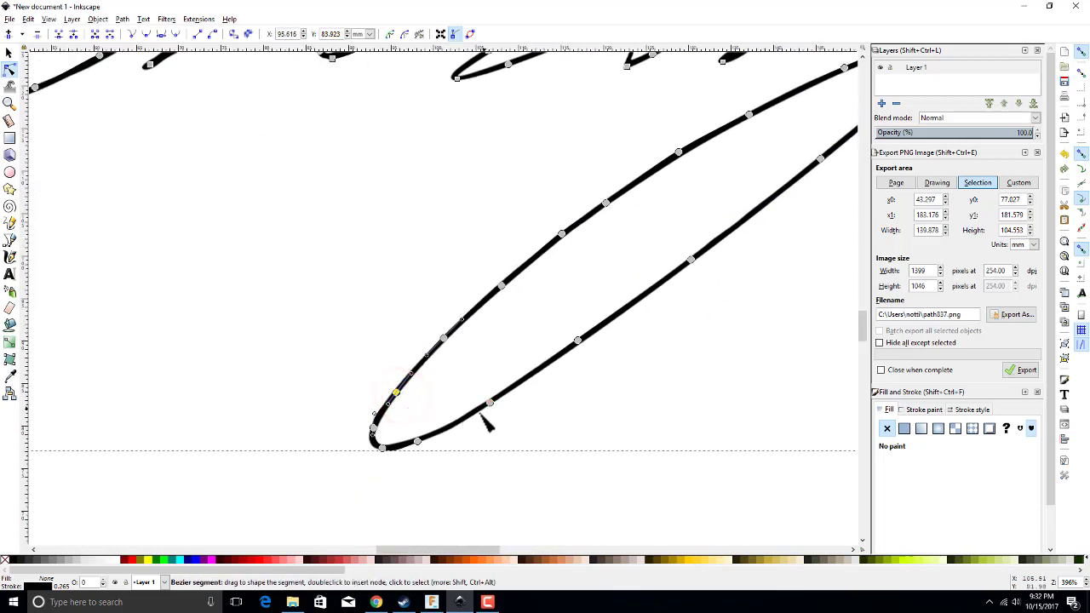
scroll(587, 349, "up", 4)
left_click(613, 294)
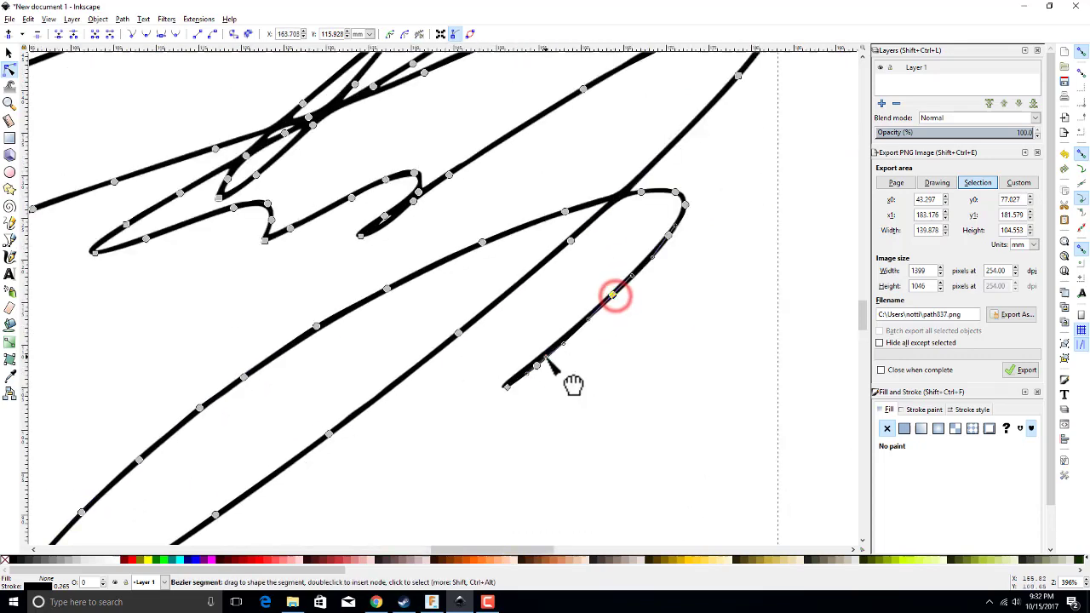
Step: Move the whole traced path up and to the left, clear of the bitmap signature, and check its nodes
scroll(323, 428, "down", 2, "ctrl")
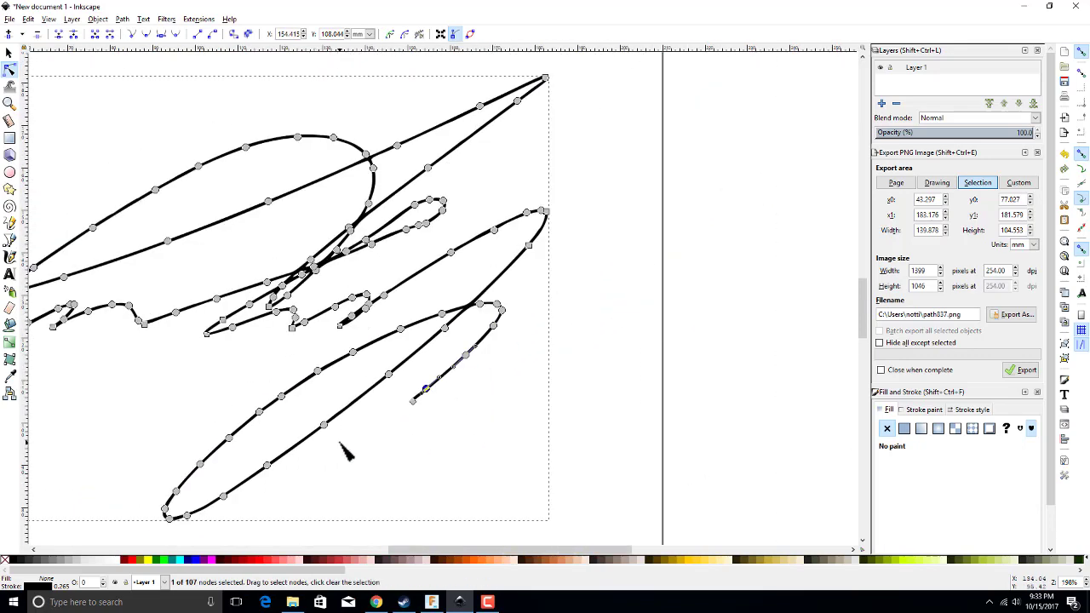
left_click_drag(346, 453, 523, 461)
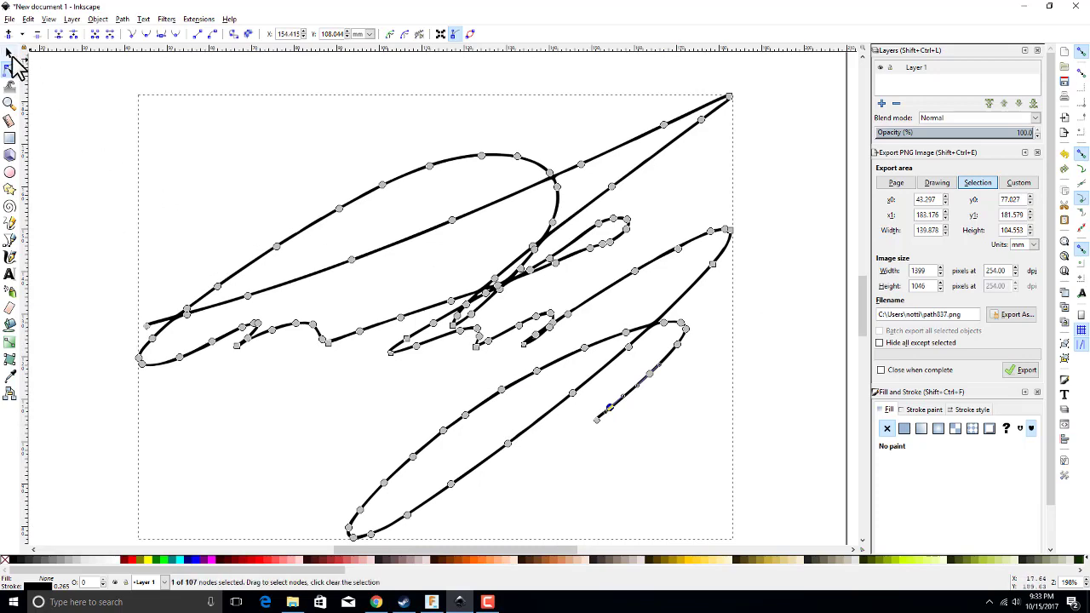
left_click(10, 54)
left_click(286, 288)
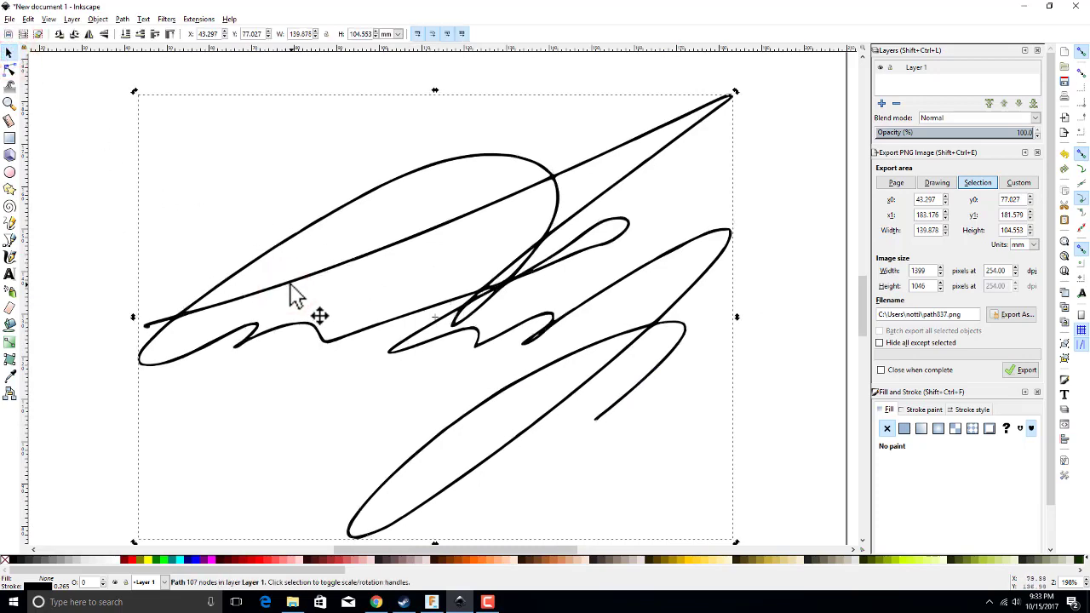
left_click_drag(288, 292, 81, 247)
left_click_drag(693, 280, 832, 282)
scroll(626, 330, "down", 1)
scroll(628, 339, "down", 1)
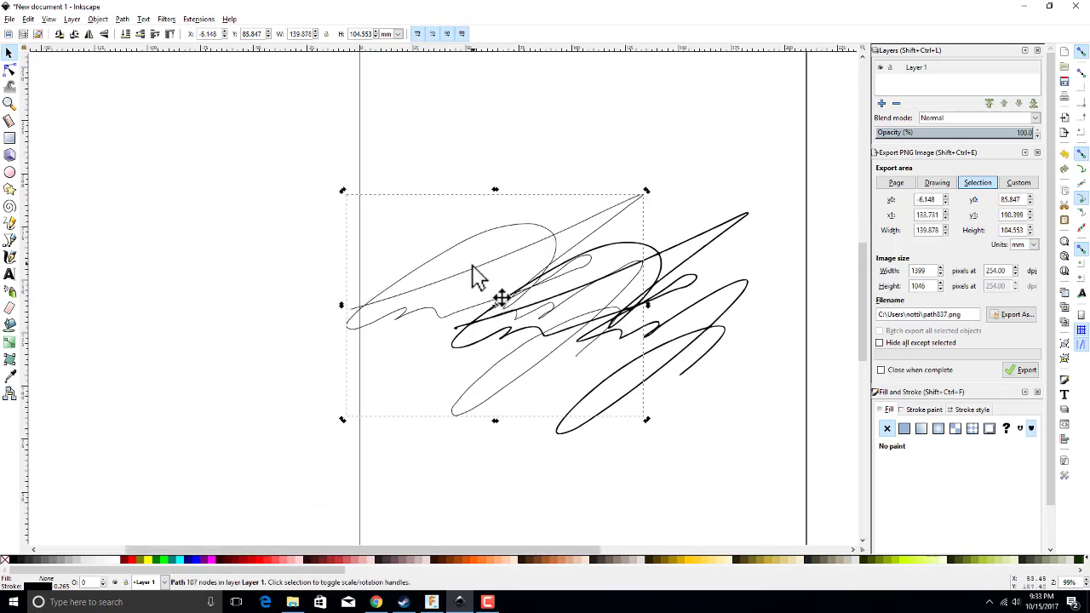
left_click_drag(475, 264, 300, 197)
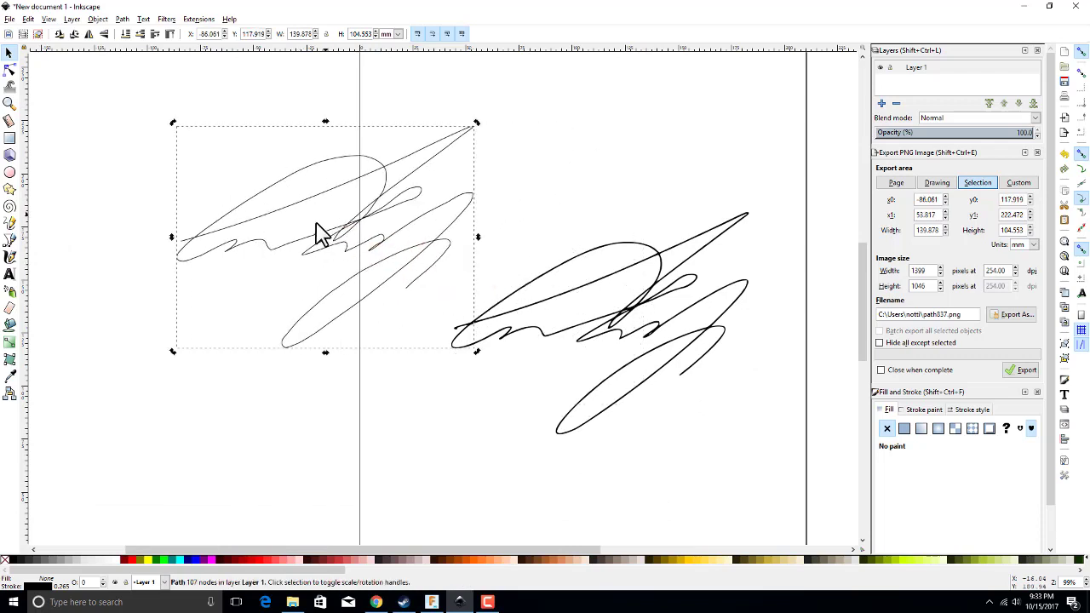
left_click(9, 70)
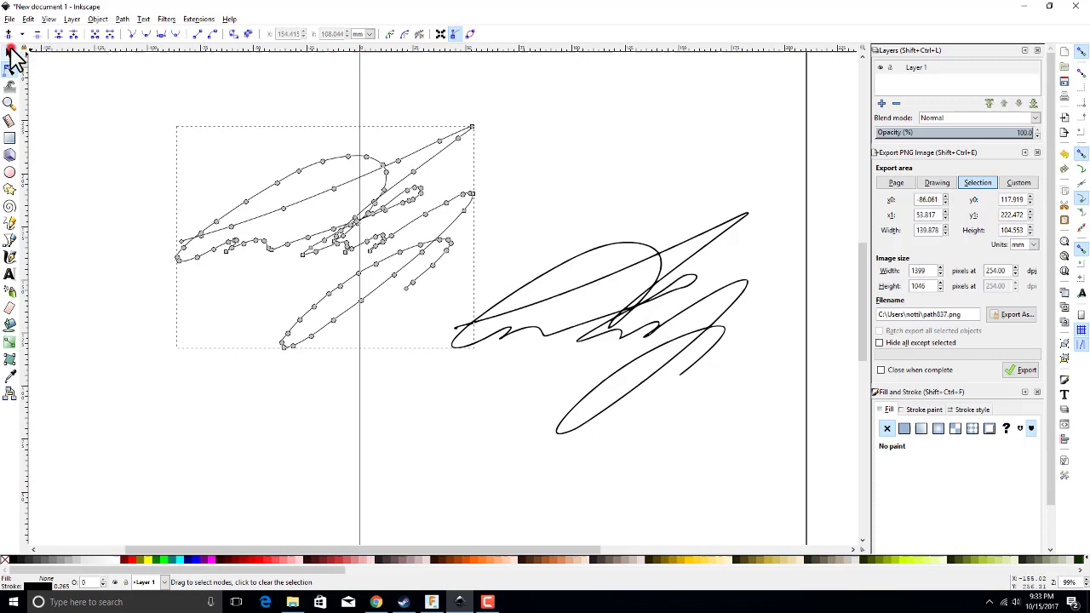
left_click(10, 53)
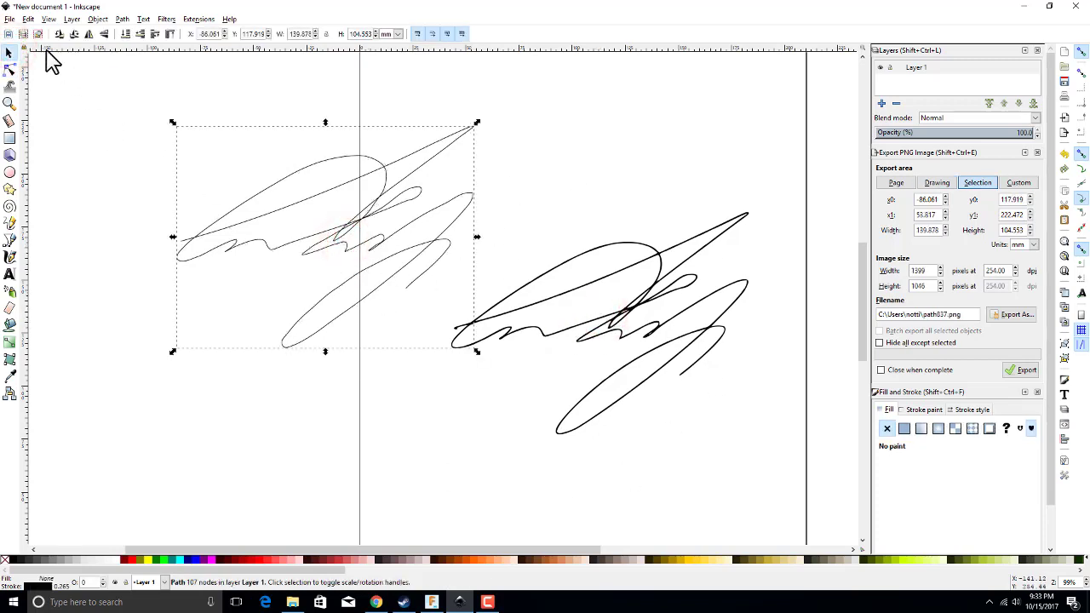
Step: Delete the bitmap signature and move the traced path fully onto the page
left_click(586, 297)
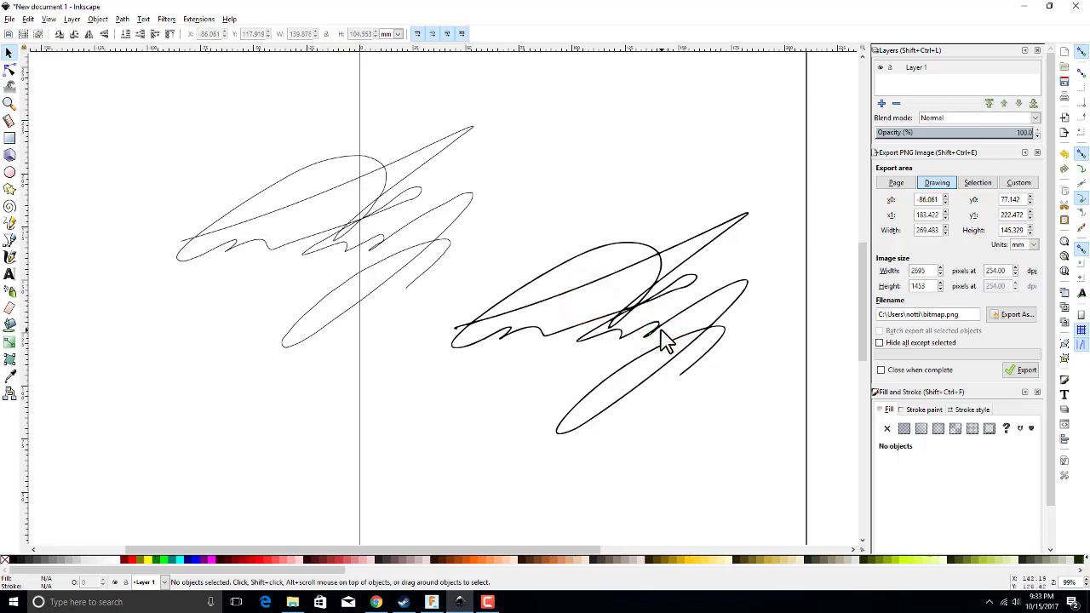
key("Delete")
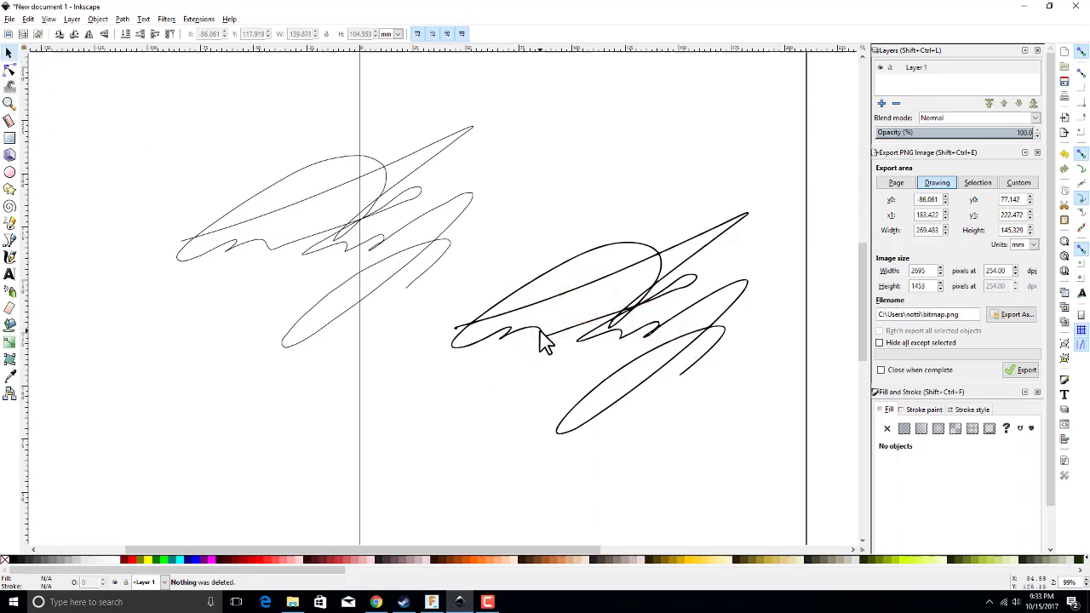
left_click(540, 333)
key("Delete")
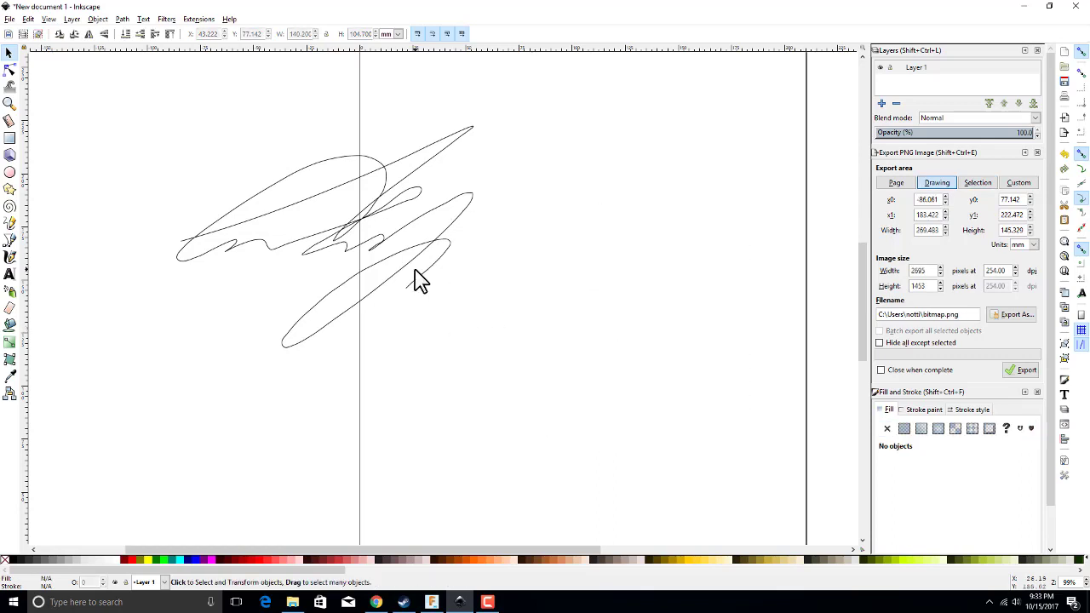
left_click(407, 271)
mouse_move(408, 272)
left_mouse_down()
mouse_move(723, 335)
mouse_move(634, 349)
left_mouse_up()
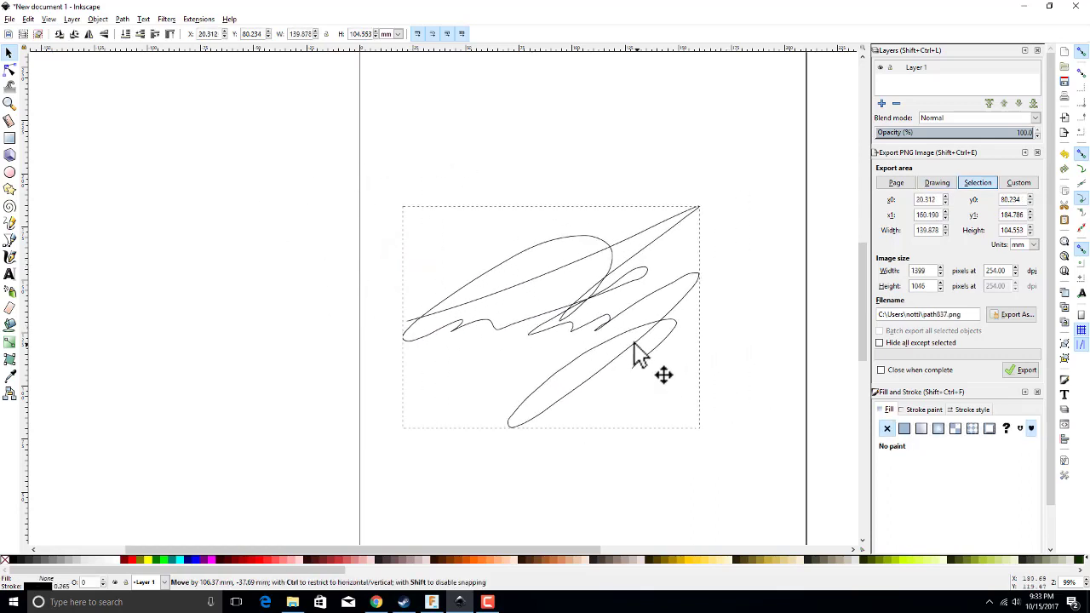
Step: Save a copy of the drawing to the Desktop as drawing-2 in Desktop Cutting Plotter (AutoCAD DXF R14) format
left_click(9, 19)
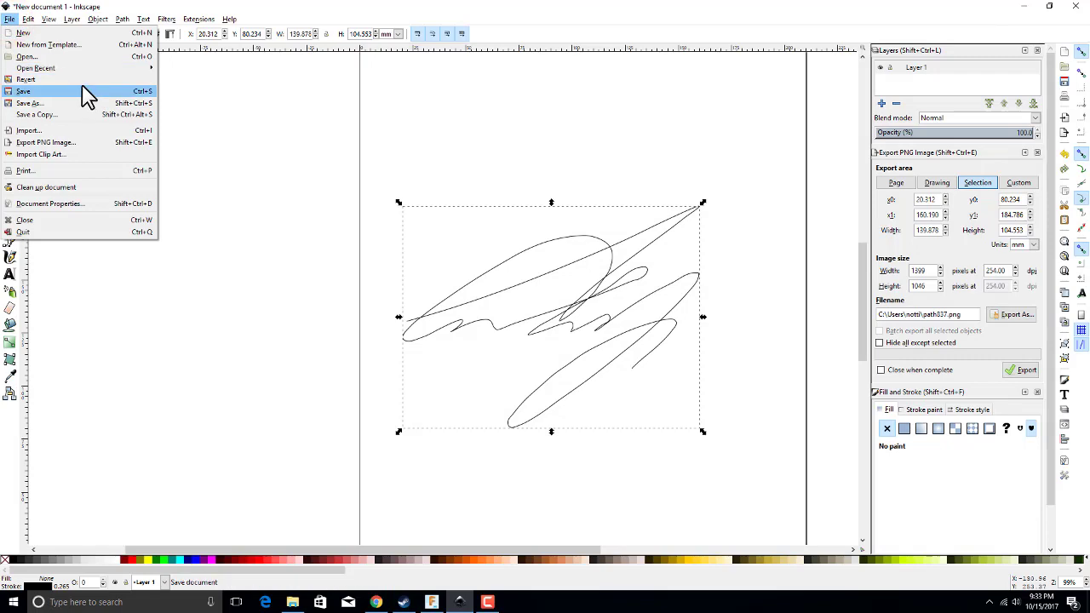
left_click(73, 105)
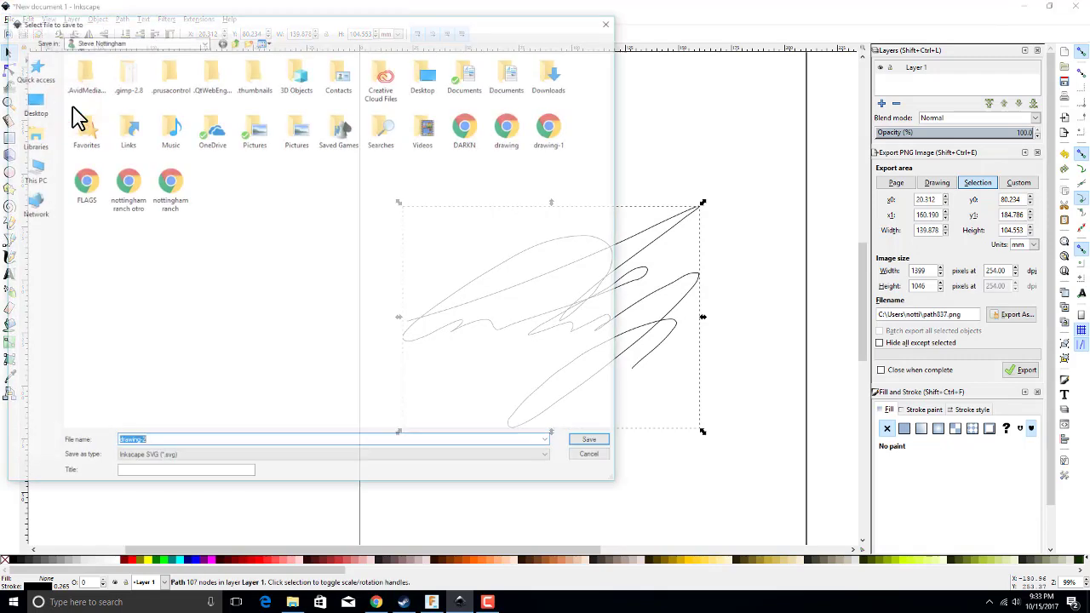
left_click(192, 442)
left_click(195, 457)
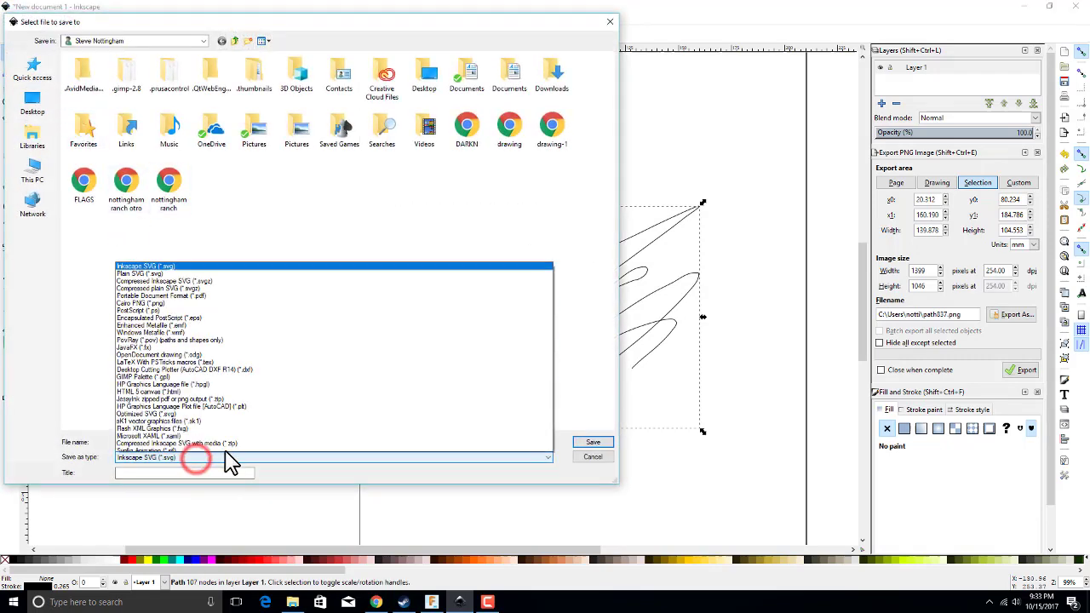
left_click(260, 366)
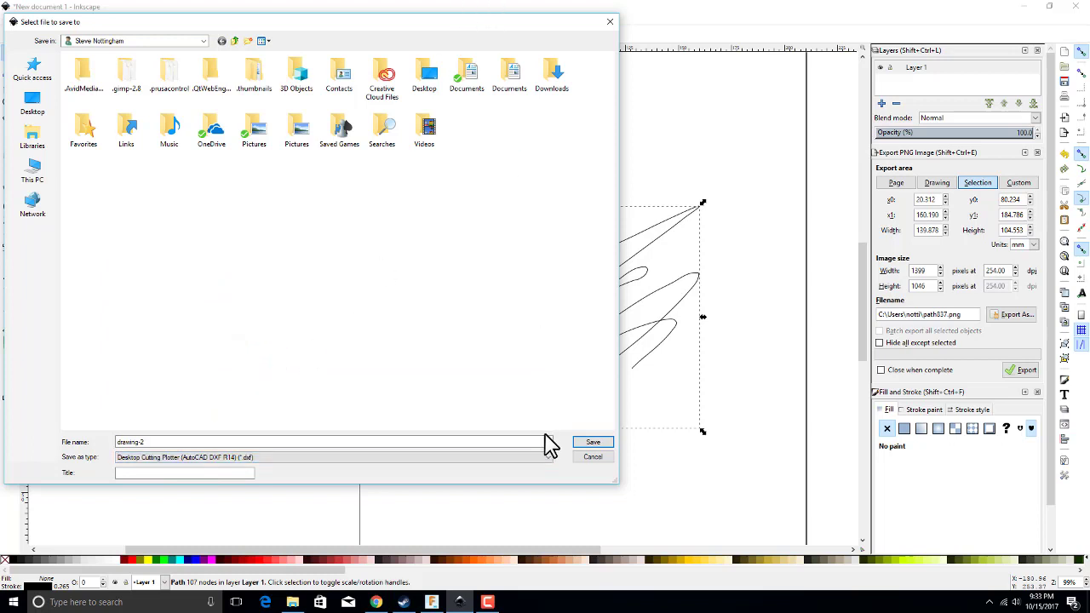
left_click(33, 101)
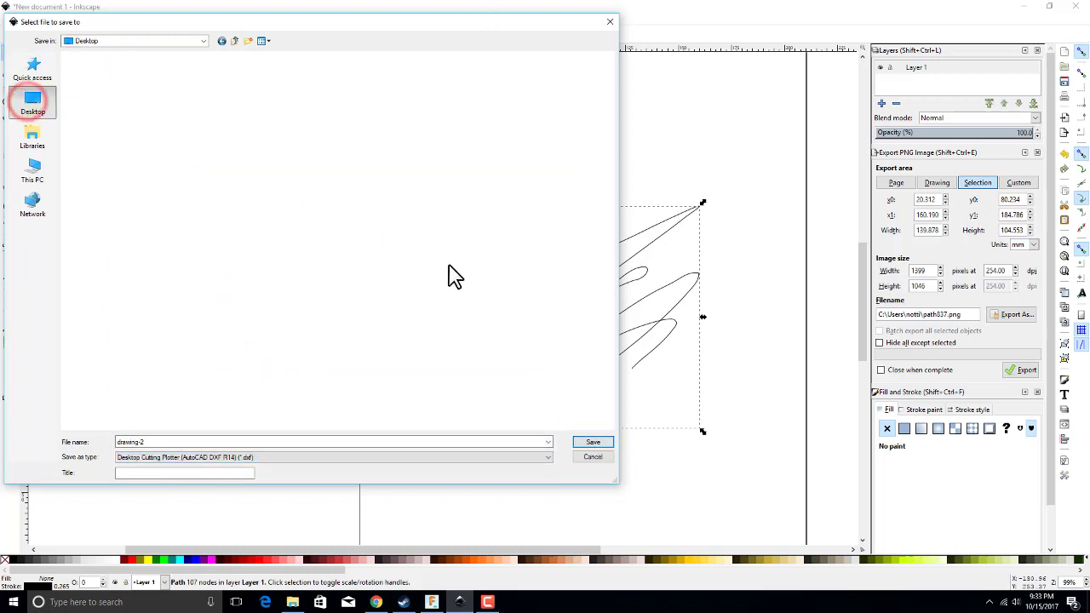
left_click(593, 444)
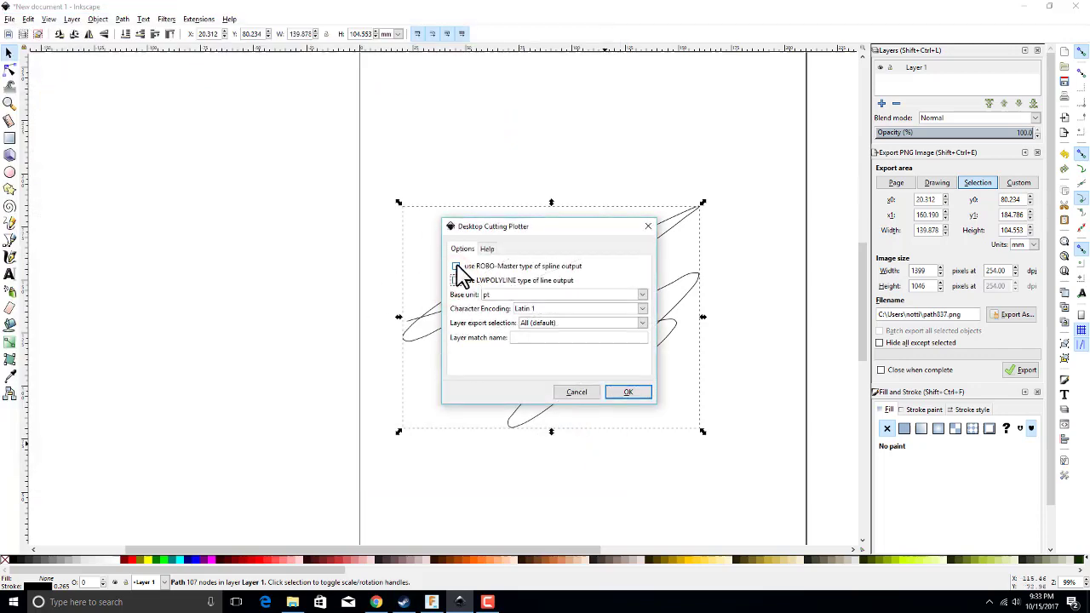
Step: Set the DXF output's base unit to mm and complete the save
left_click(555, 294)
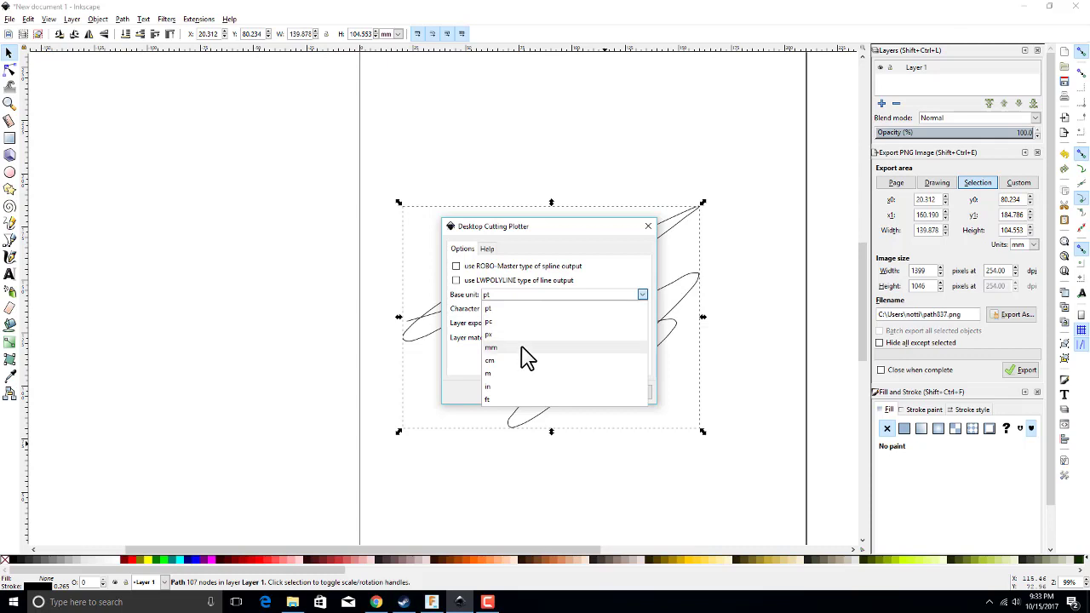
left_click(518, 393)
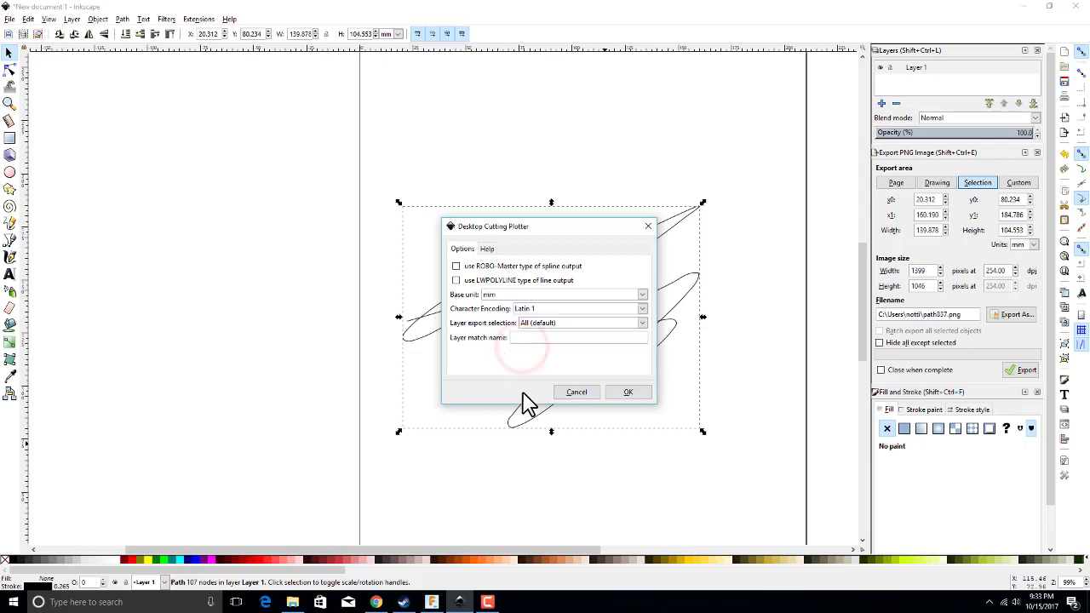
left_click(628, 393)
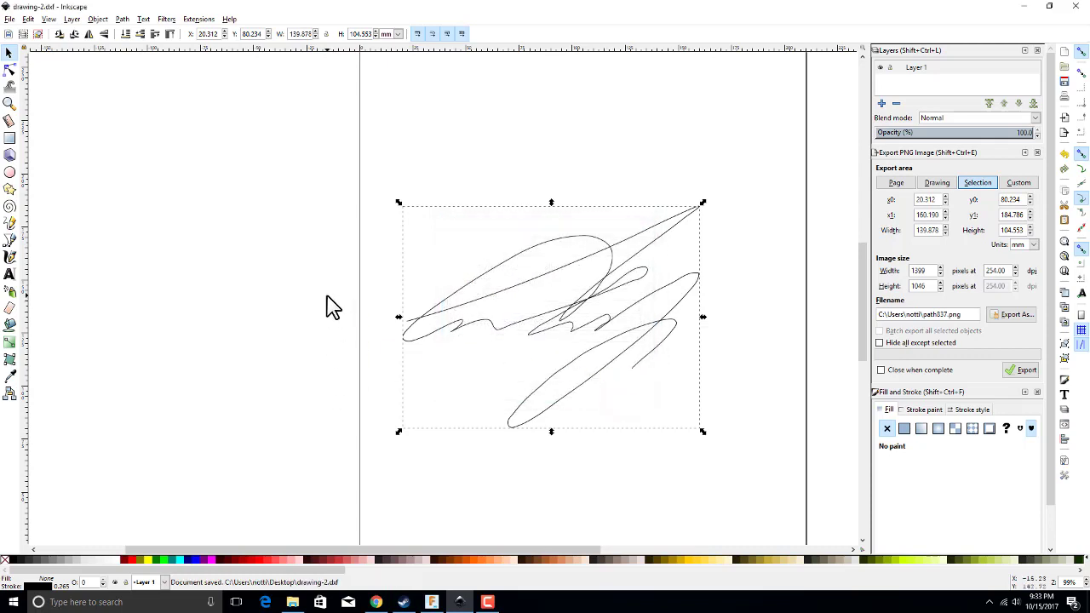
Step: Minimise Inkscape, launch T2Laser from the desktop and reposition its window
left_click(1021, 6)
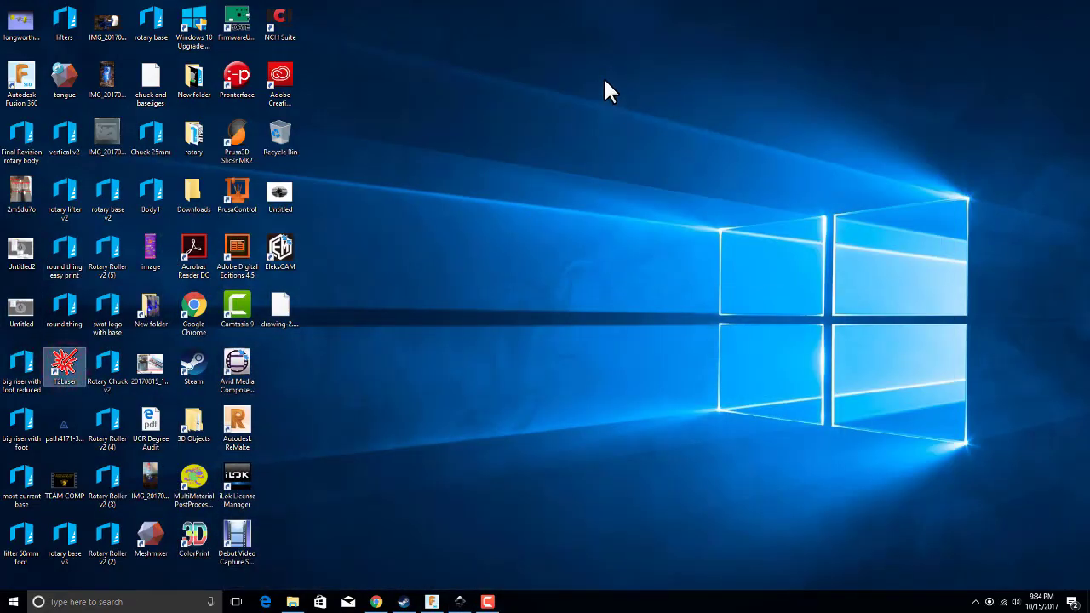
left_click(598, 362)
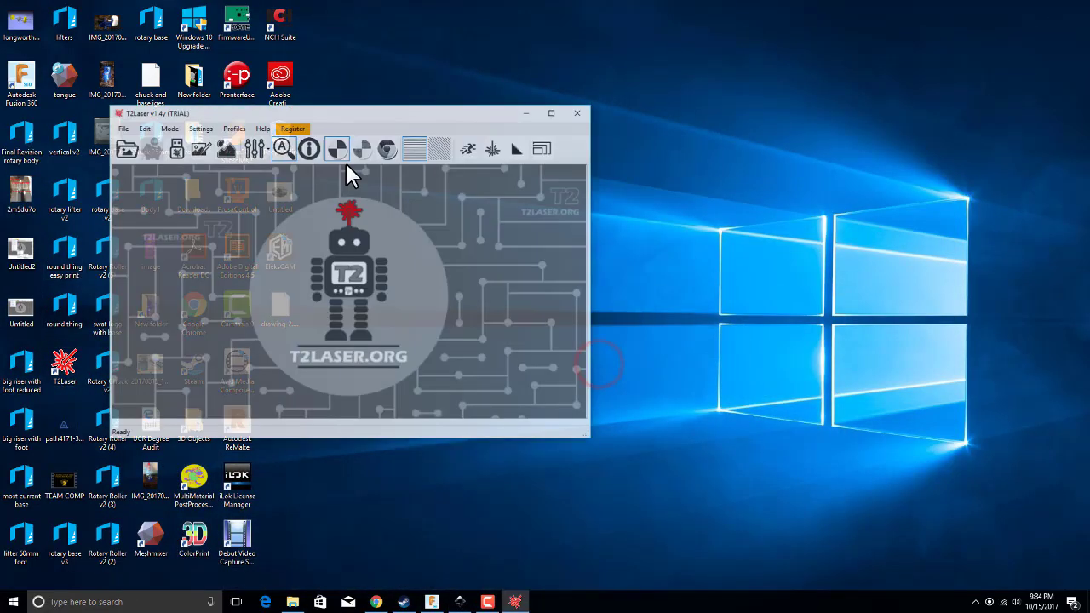
left_click_drag(359, 110, 298, 146)
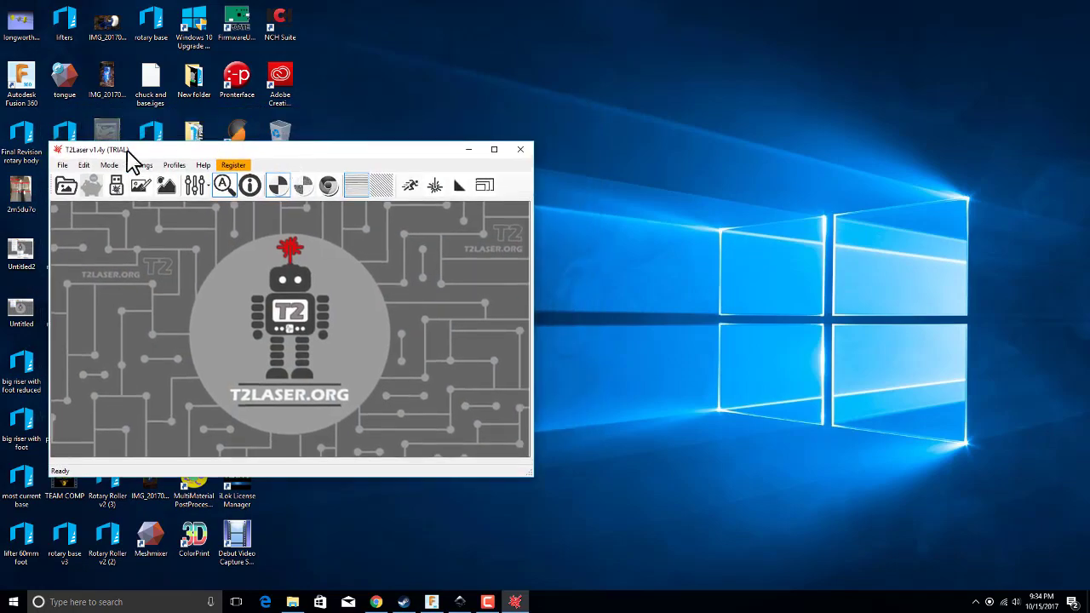
Step: Import drawing-2.dxf from the Desktop into T2Laser
left_click(61, 165)
left_click(99, 190)
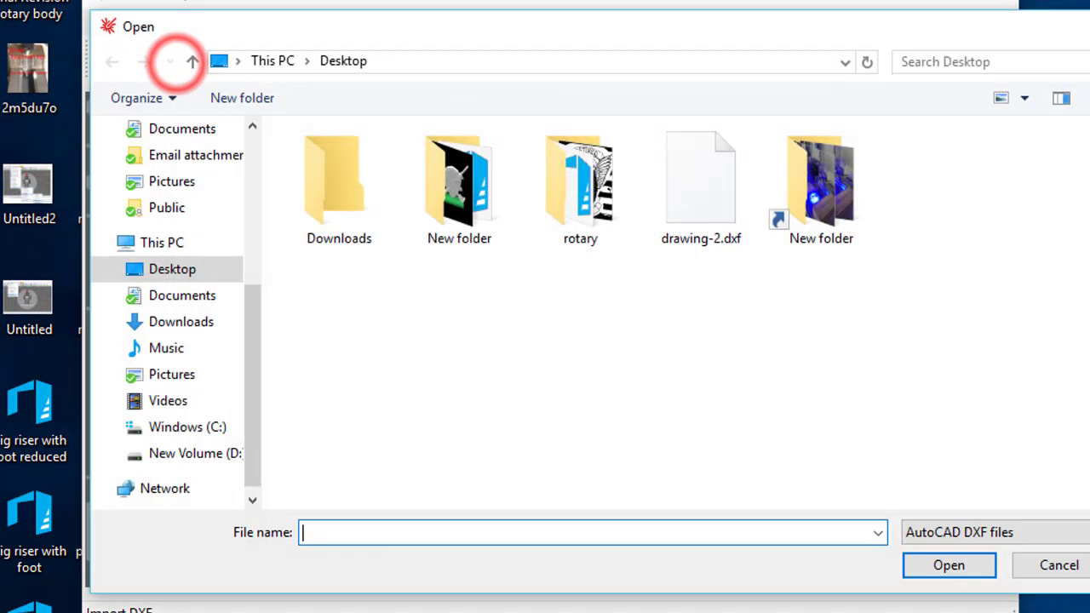
left_click(688, 210)
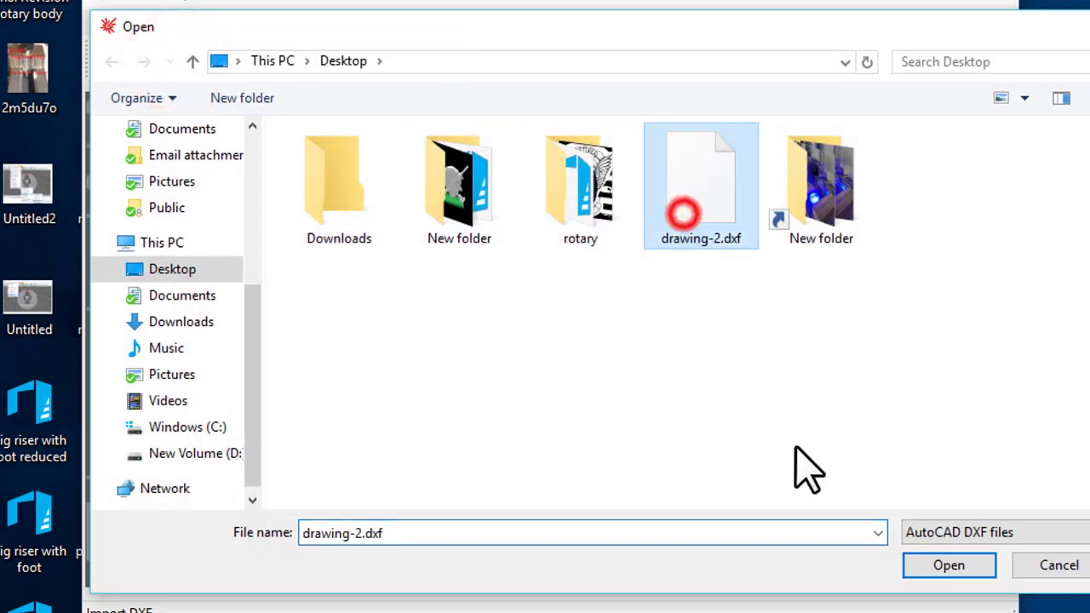
left_click(941, 566)
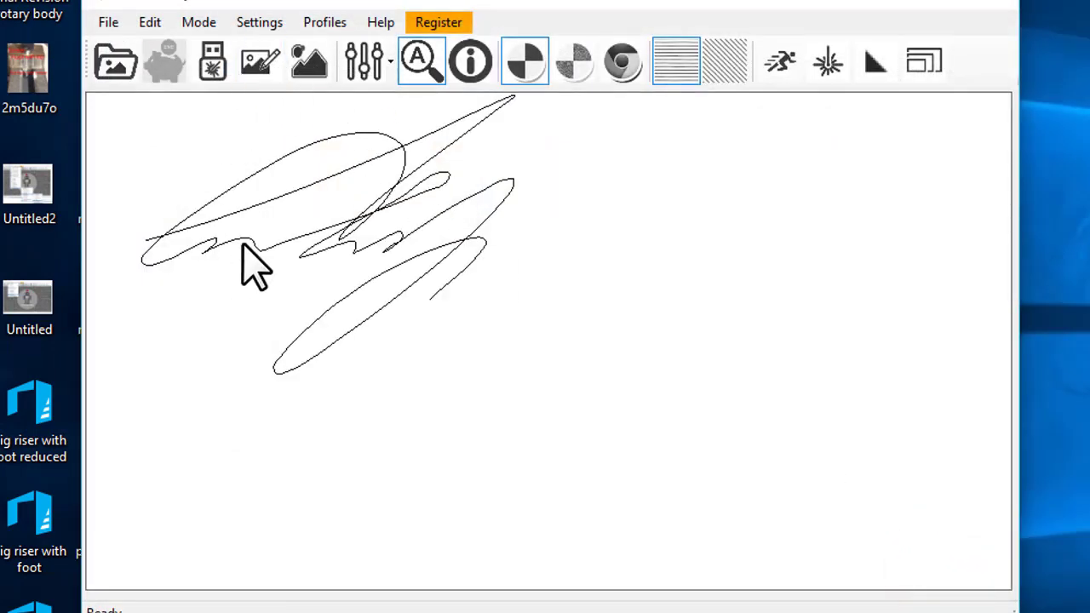
Step: Open the laser control window and show the signature's toolpath in the G-Code Viewer, moved down from the control readout
left_click(224, 68)
left_click(638, 10)
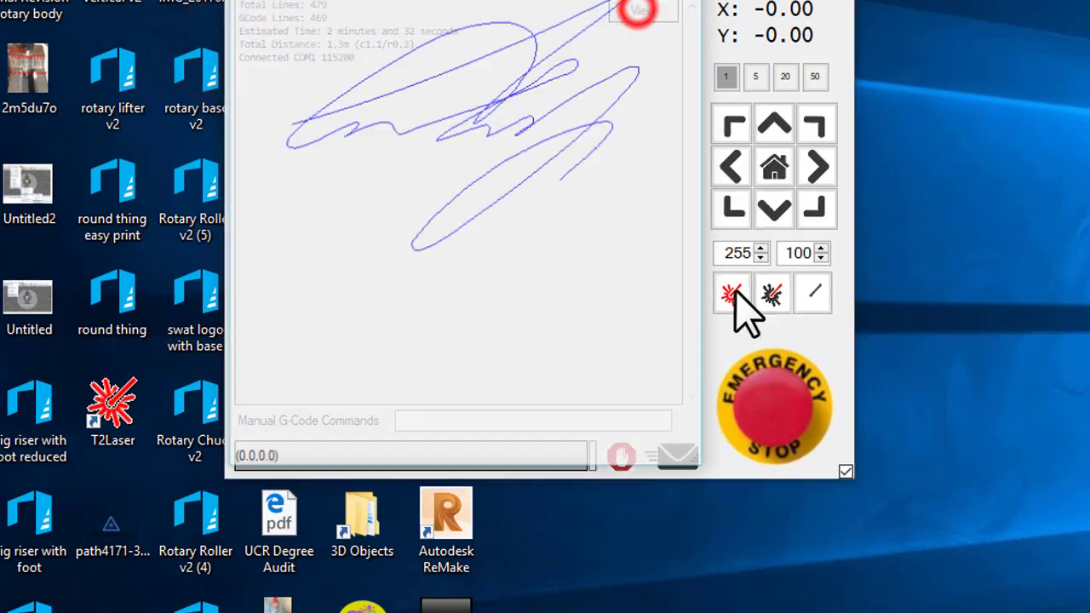
left_click_drag(513, 44, 514, 113)
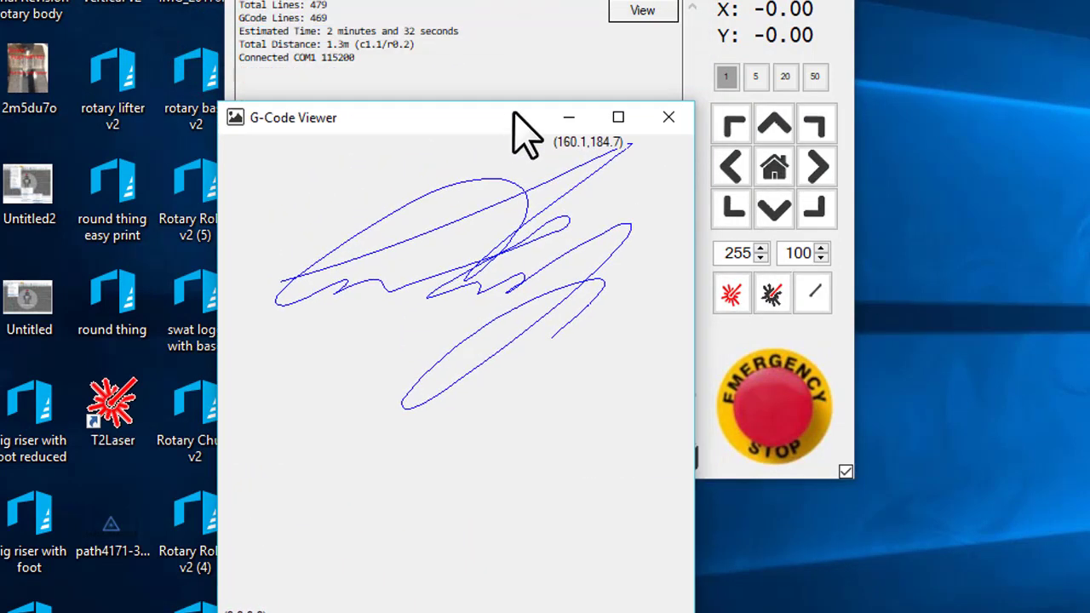